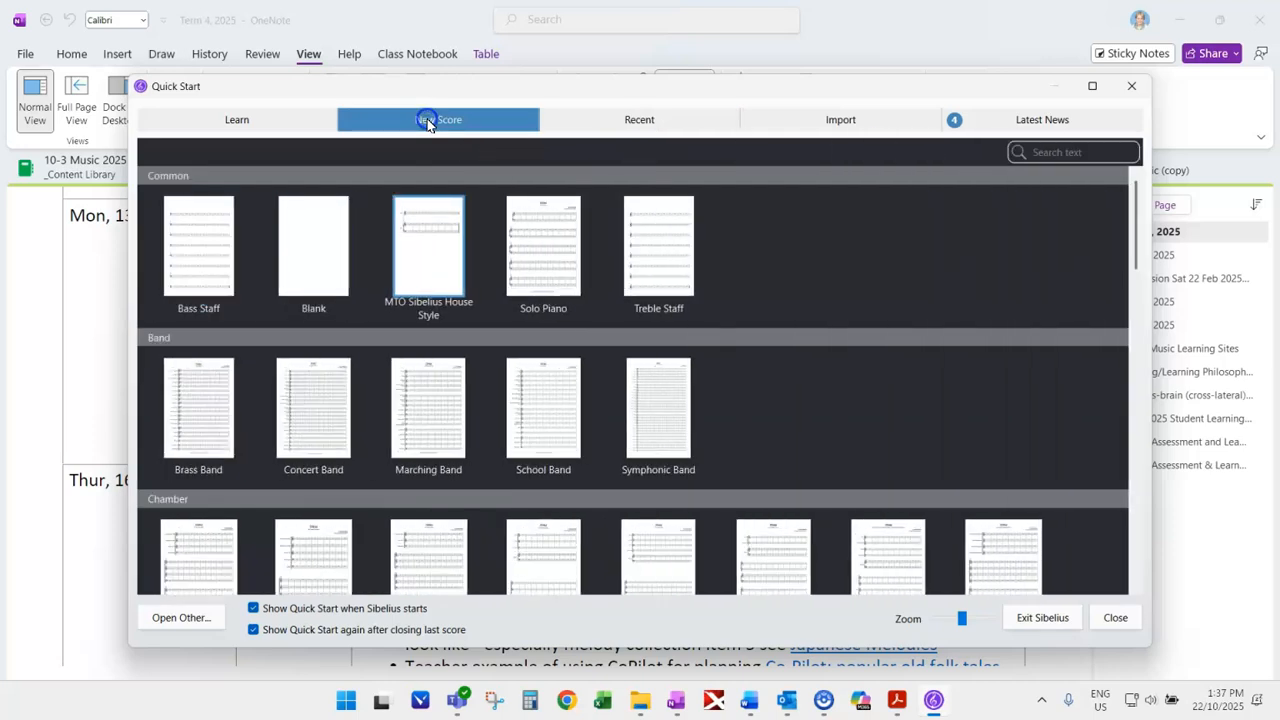
Step: Create a new score from the Blank template and add a Koto staff to it
click(323, 288)
double_click(322, 280)
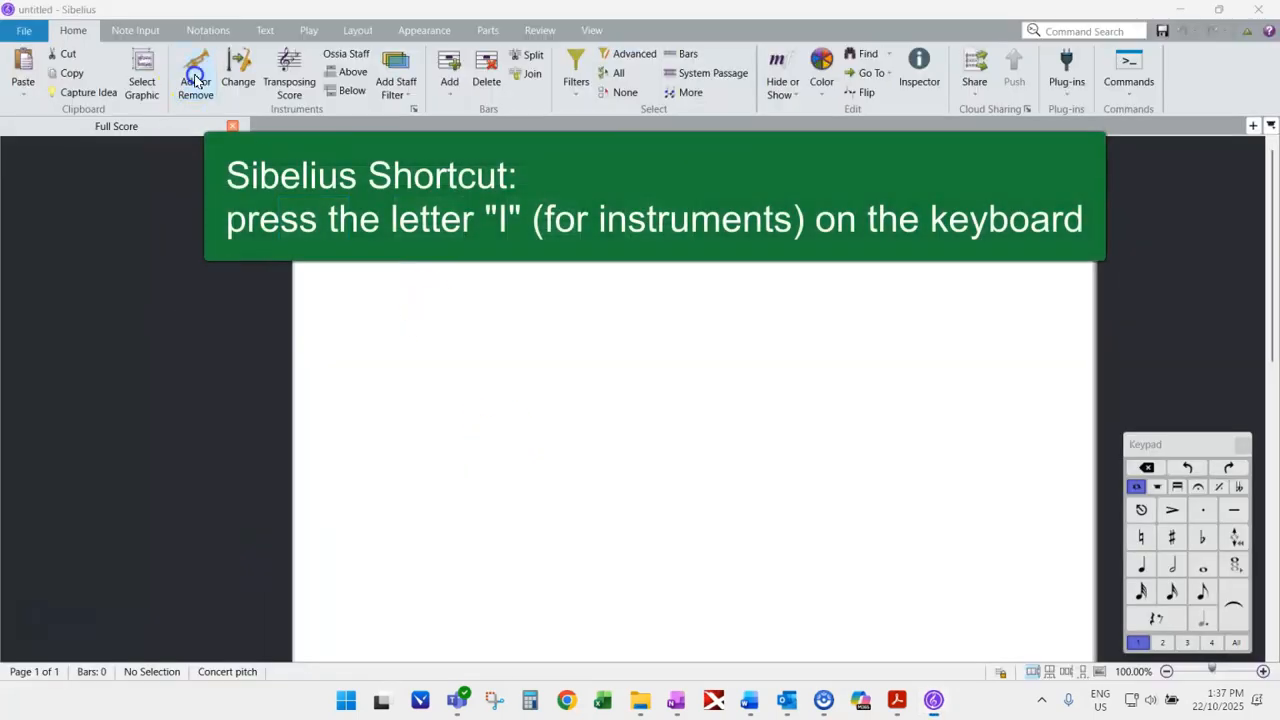
click(195, 78)
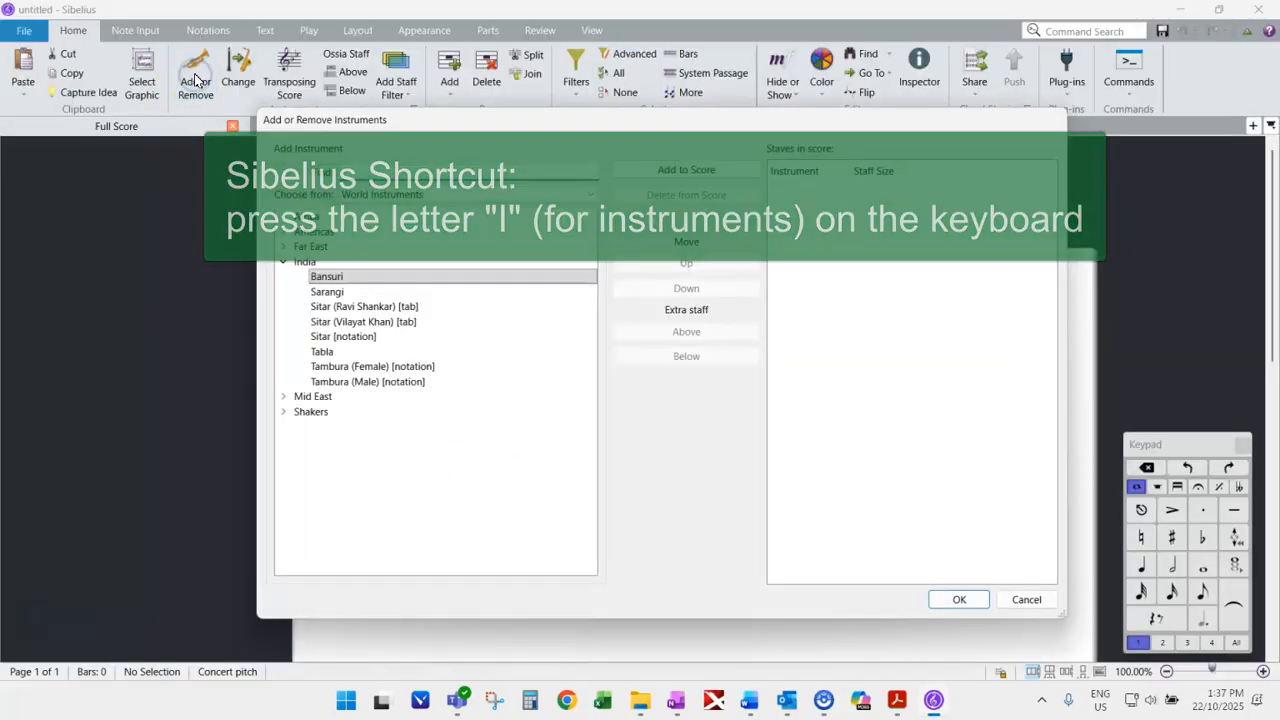
text(Koto)
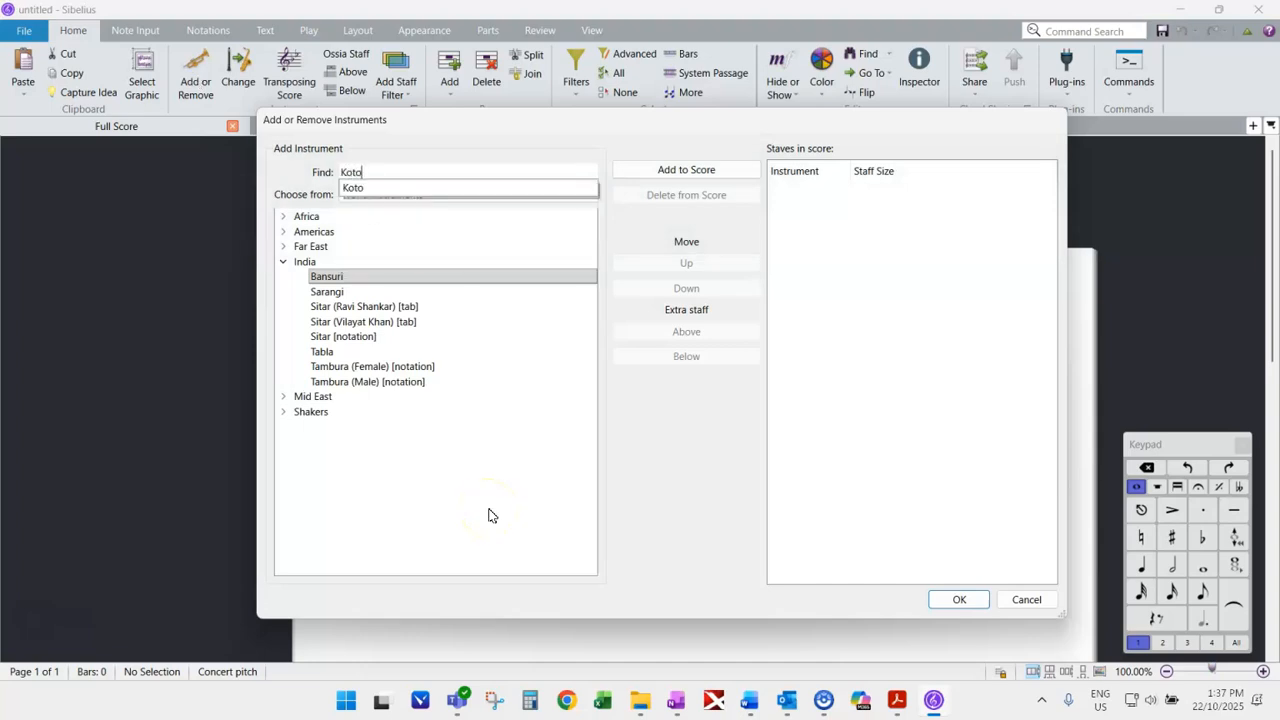
click(354, 187)
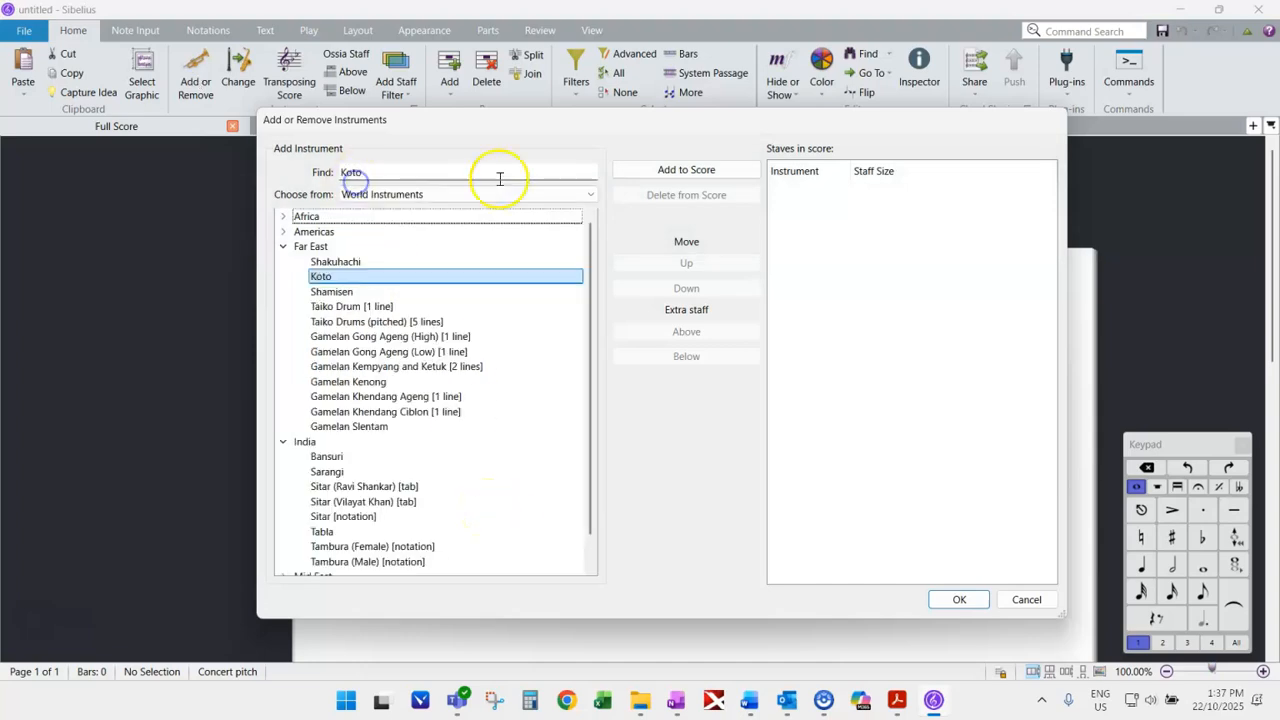
click(666, 169)
click(959, 599)
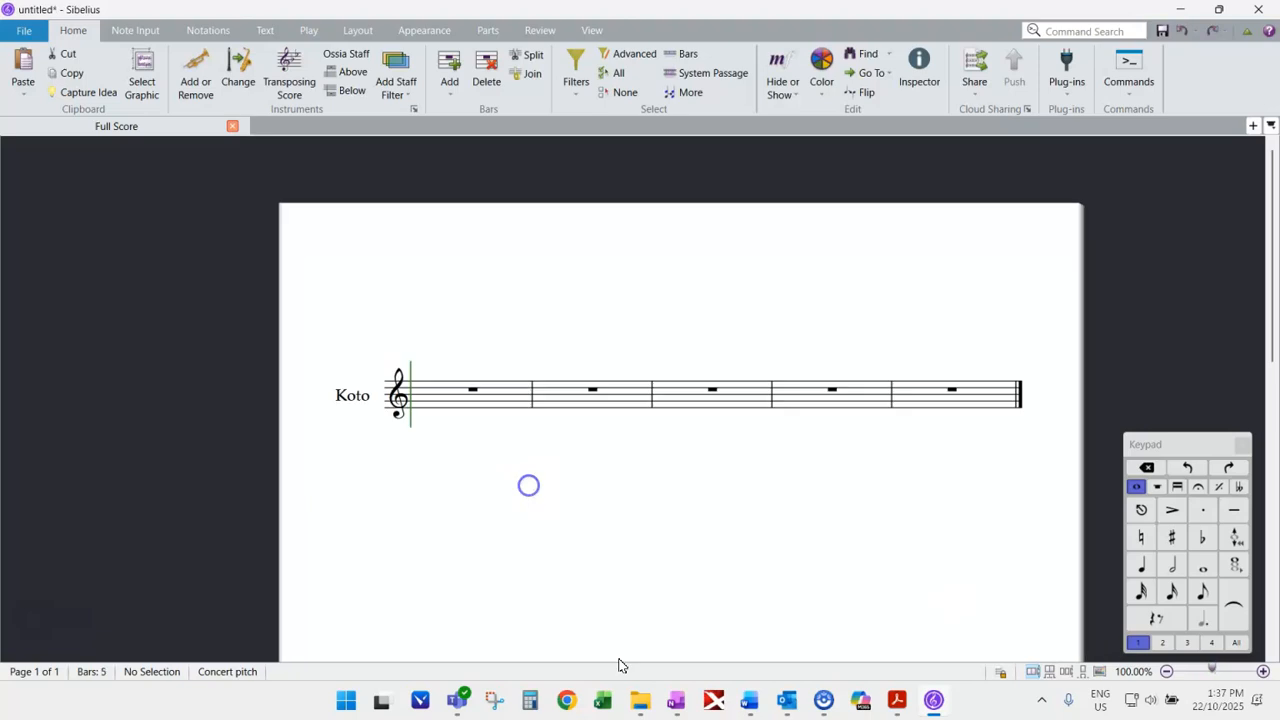
Step: Switch to OneNote and examine the key and time signatures of the Kuroda-Bushi melody on the Japanese Melodies page
click(677, 708)
click(943, 537)
click(545, 172)
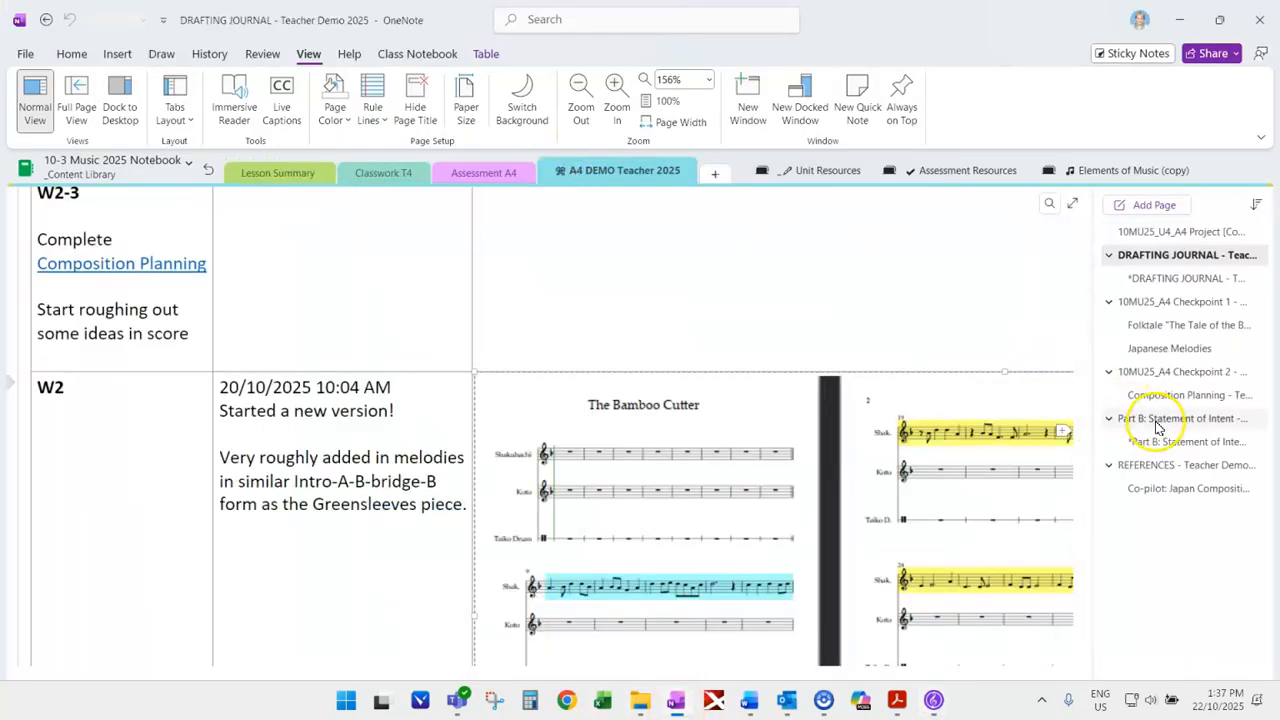
click(1128, 349)
scroll(870, 349, down, 8)
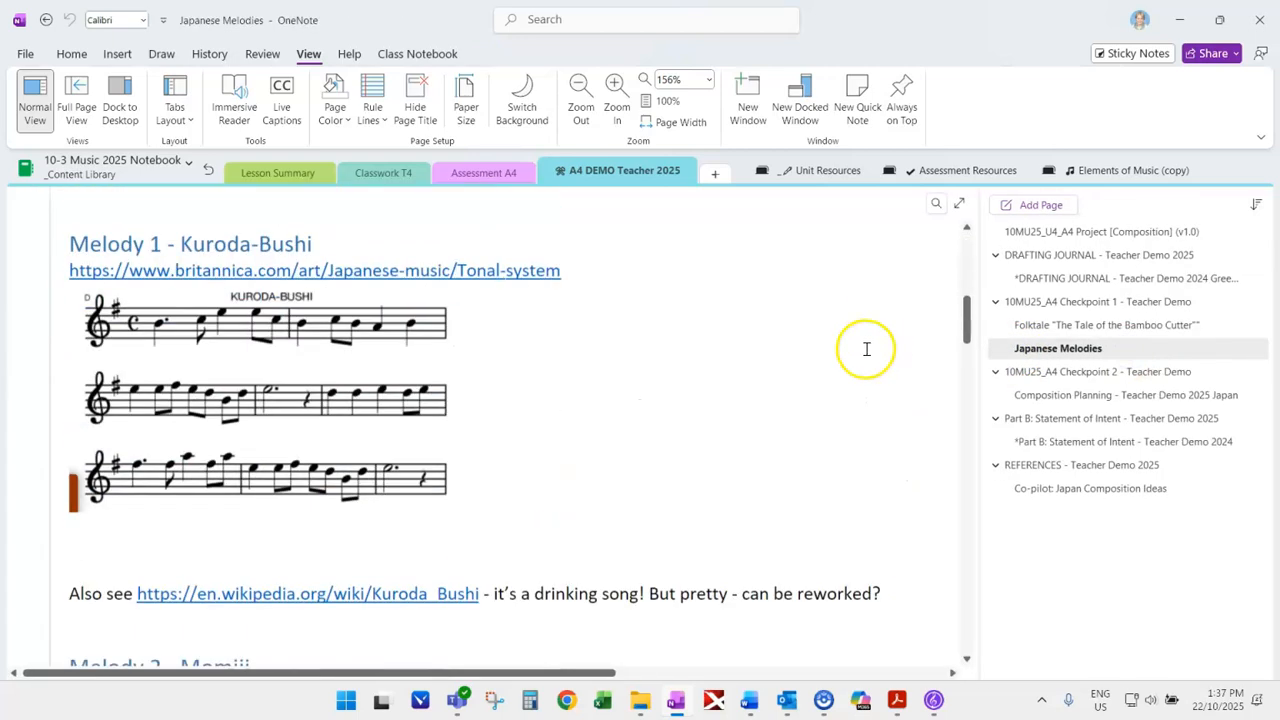
scroll(866, 349, up, 1)
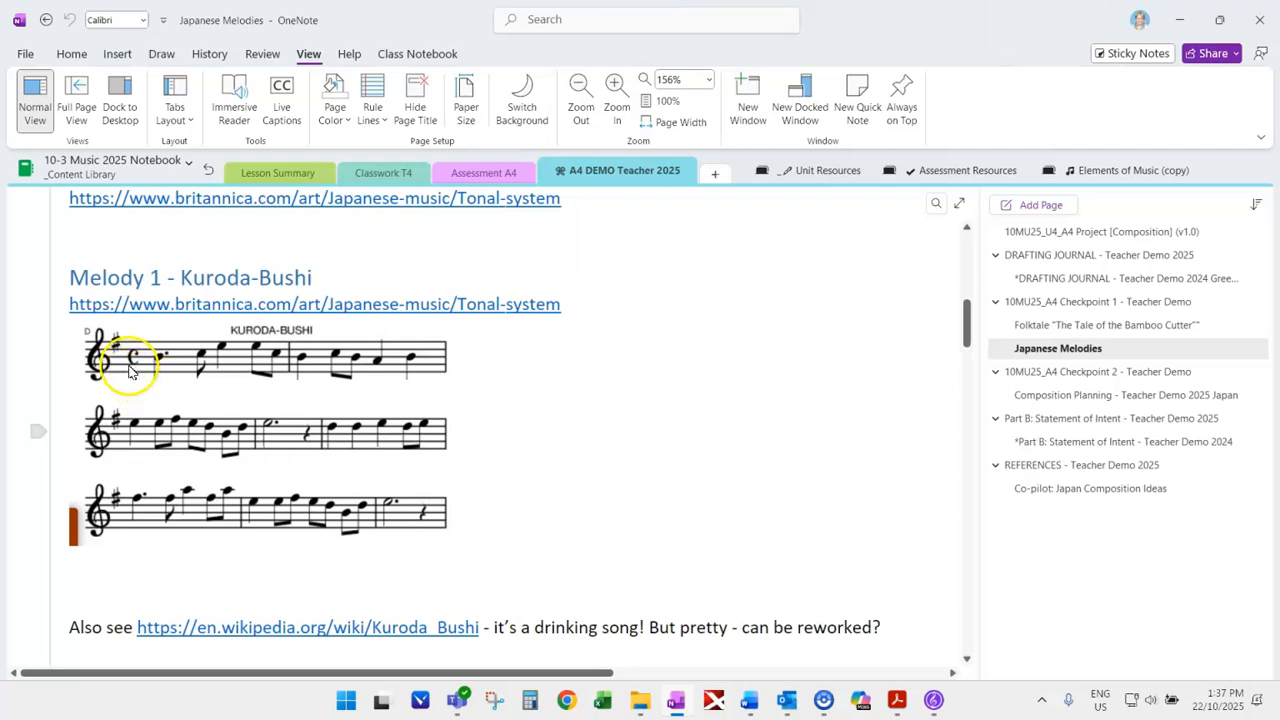
scroll(137, 374, down, 3)
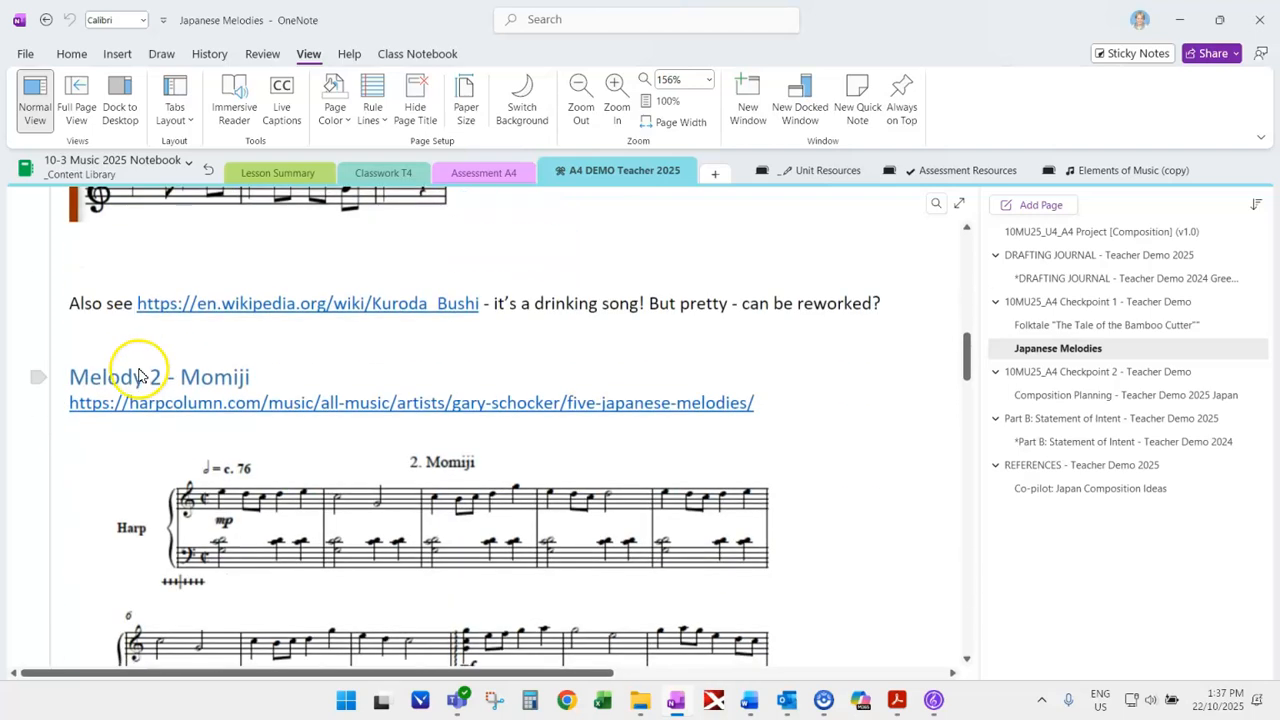
scroll(141, 370, up, 3)
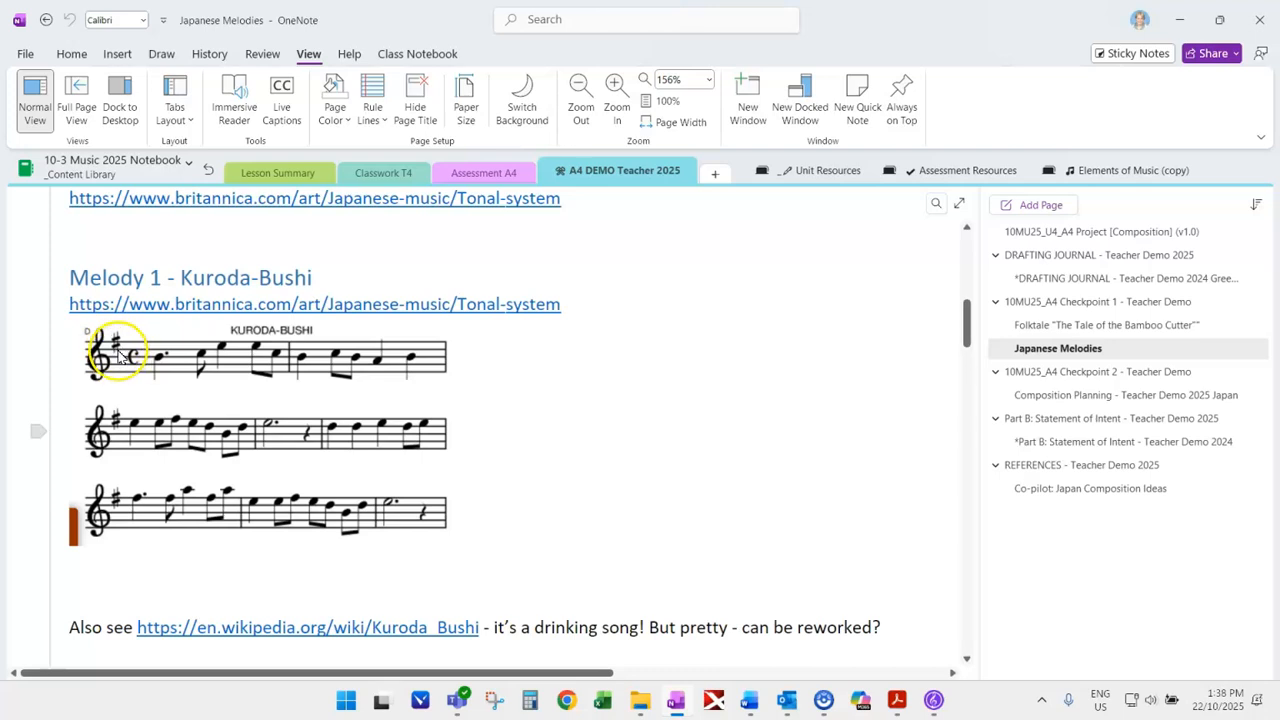
Step: Switch back to Sibelius and add a G major key signature at the start of the Koto staff
click(934, 700)
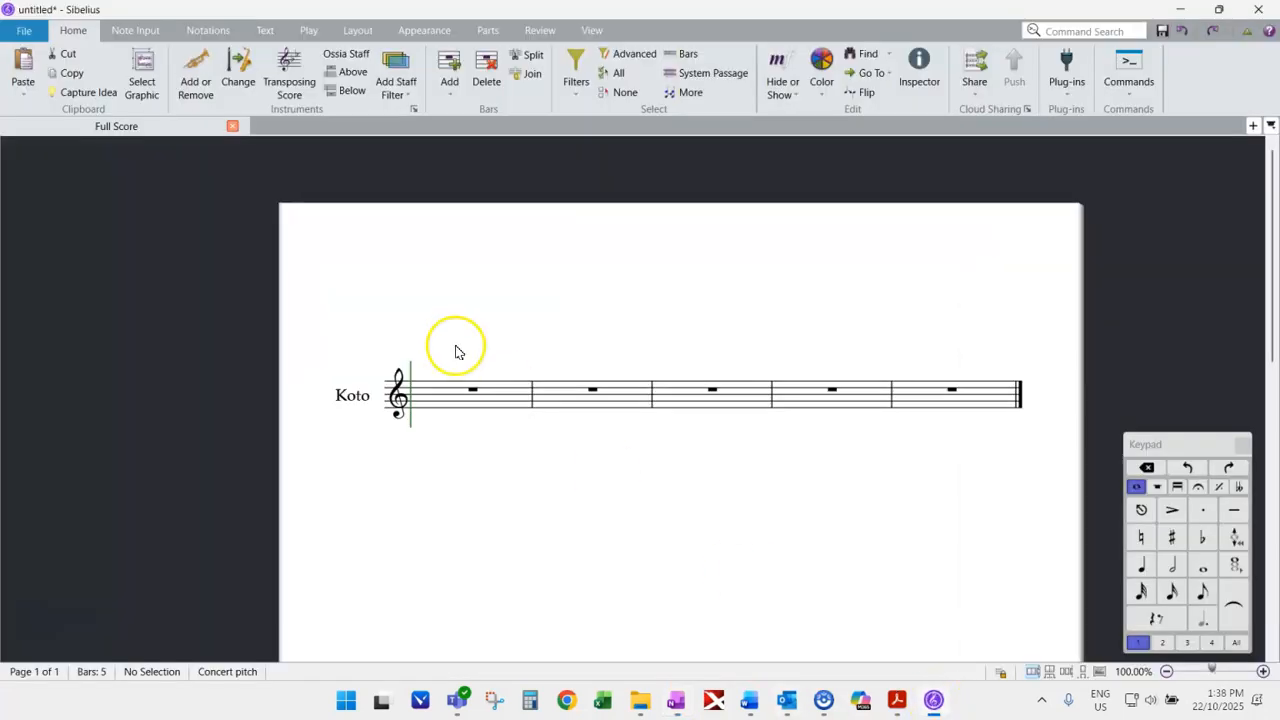
click(1058, 31)
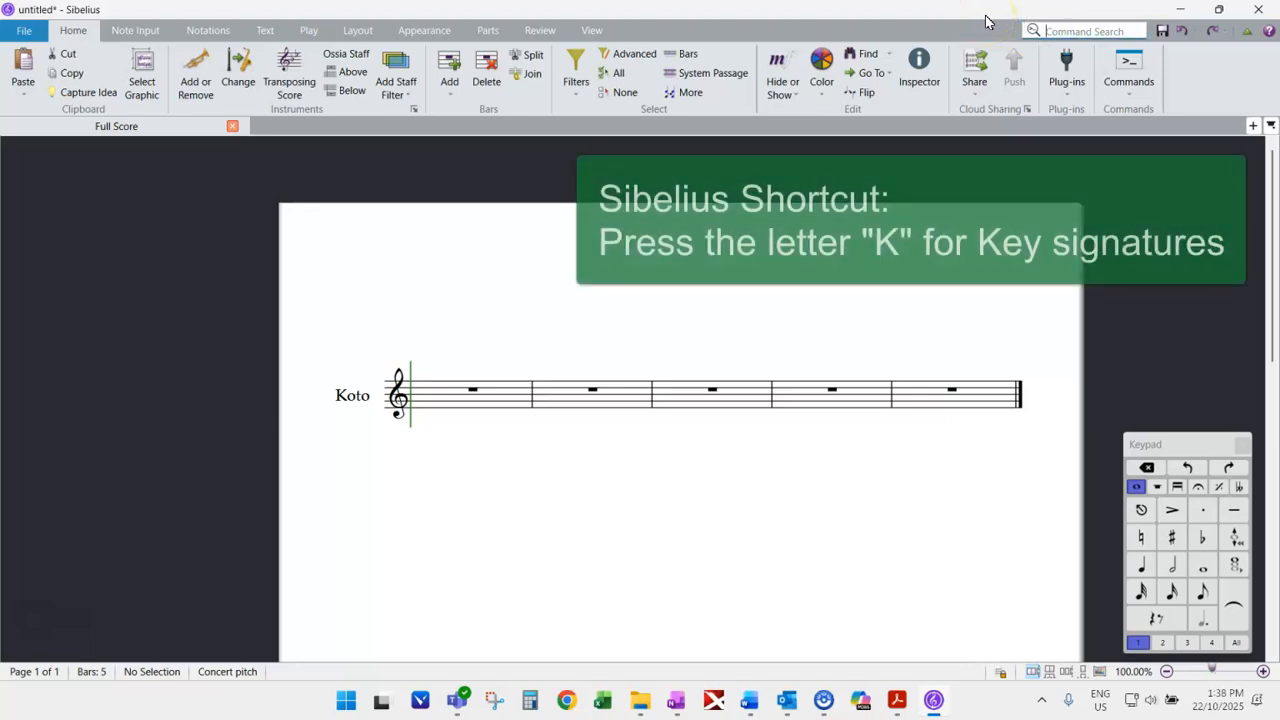
text(kkey sig)
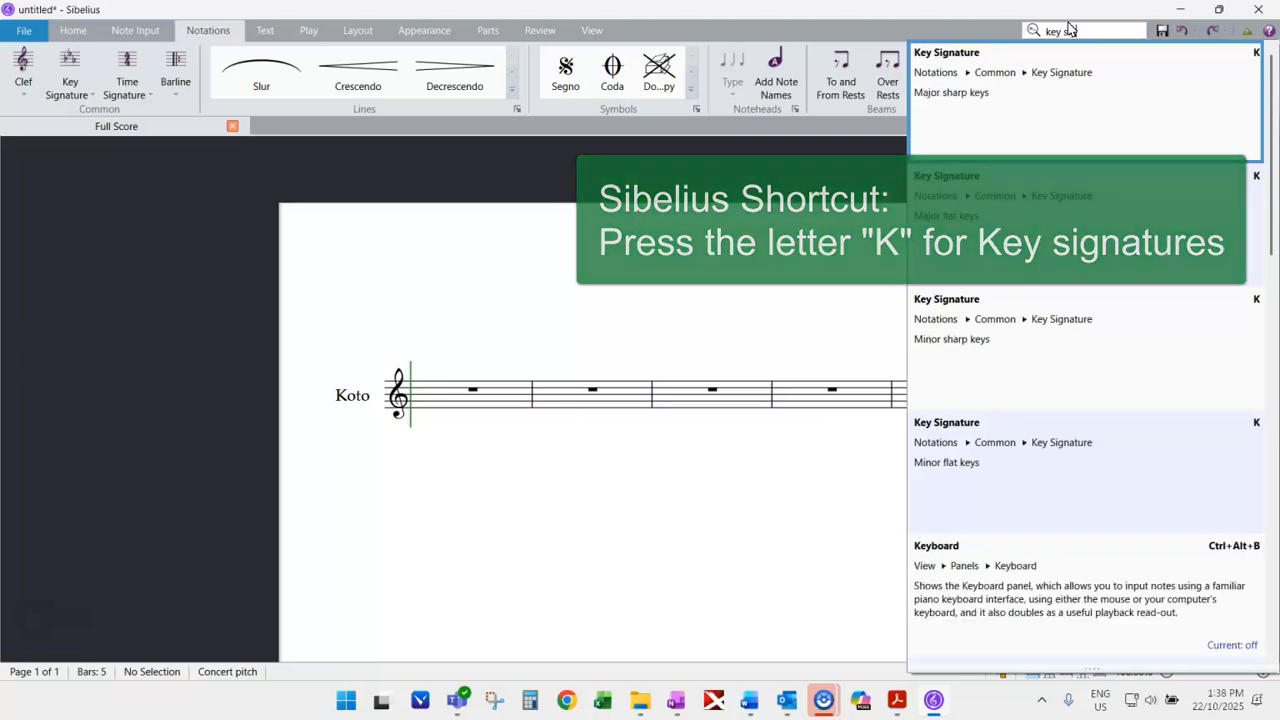
click(1054, 97)
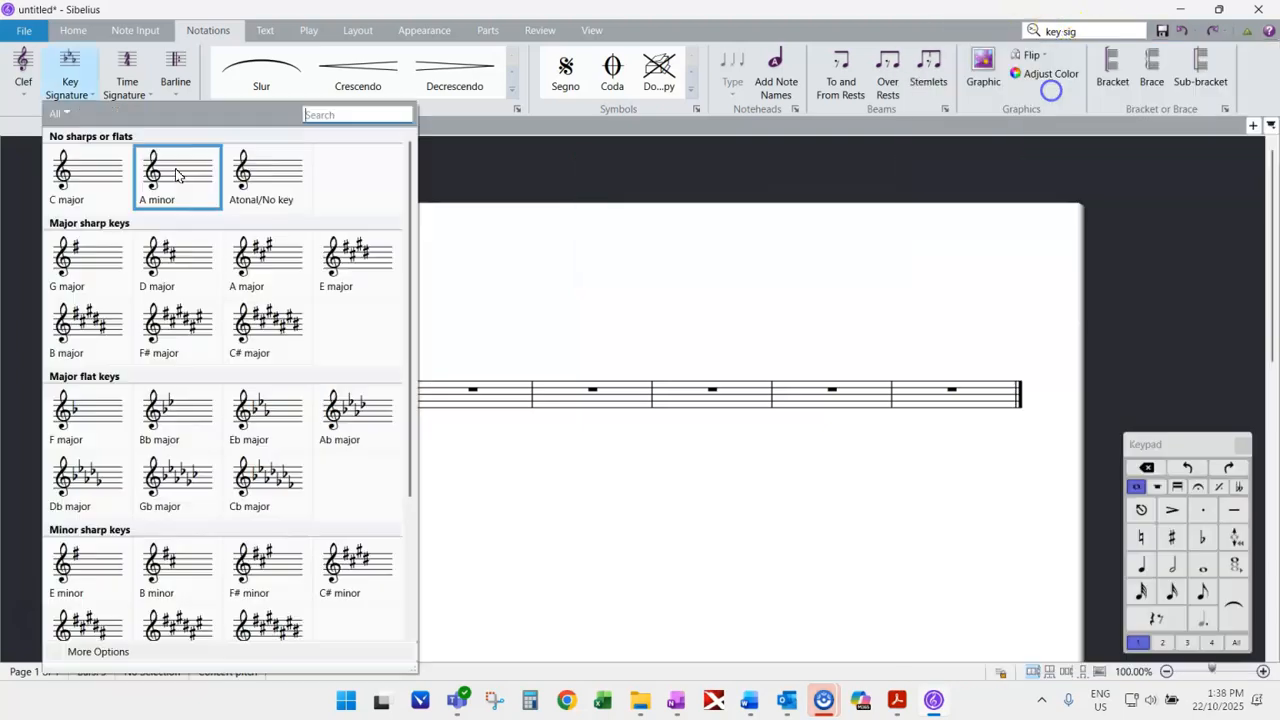
click(85, 342)
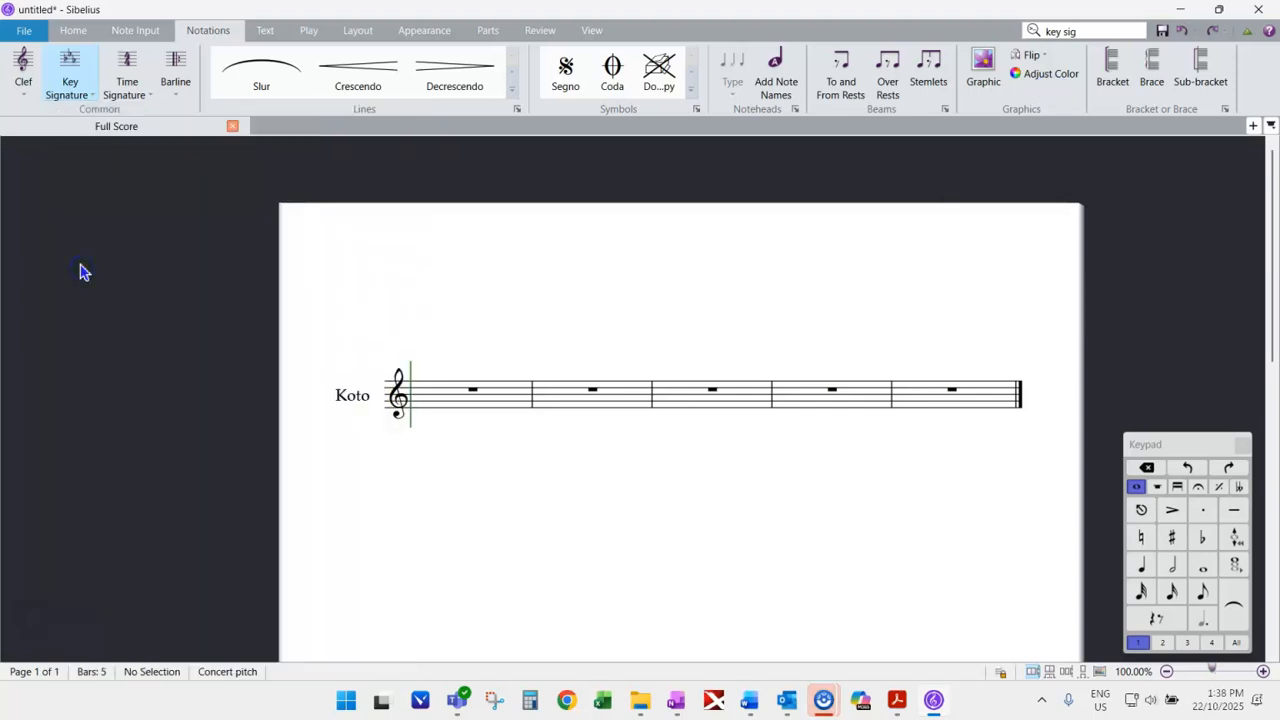
click(411, 390)
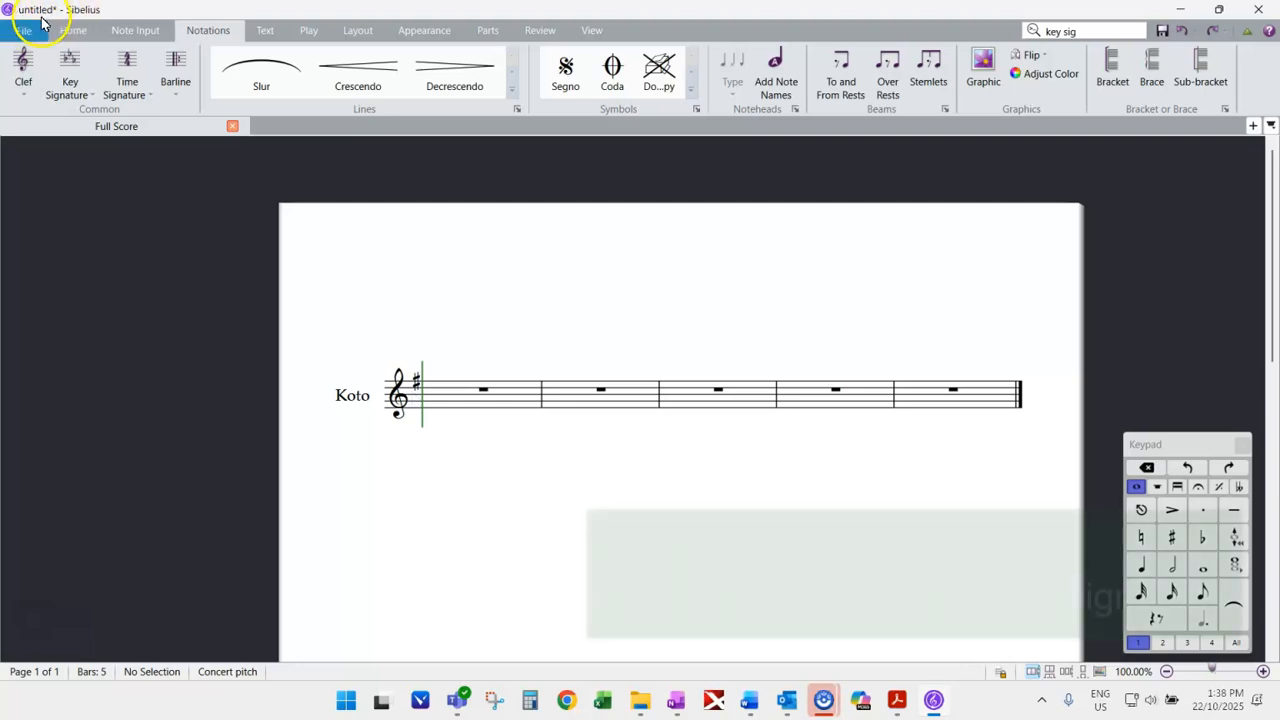
Step: Add a common time (C) time signature at the start of the Koto staff
drag(1175, 445, 1122, 314)
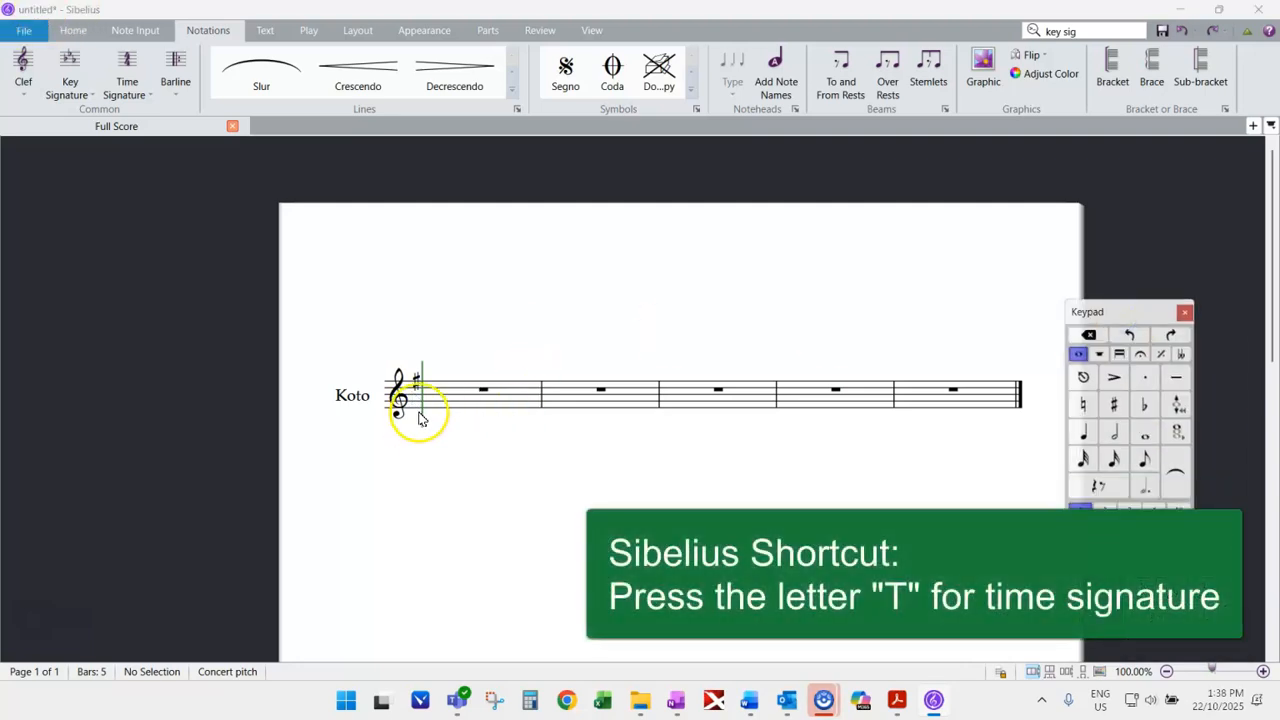
key(t)
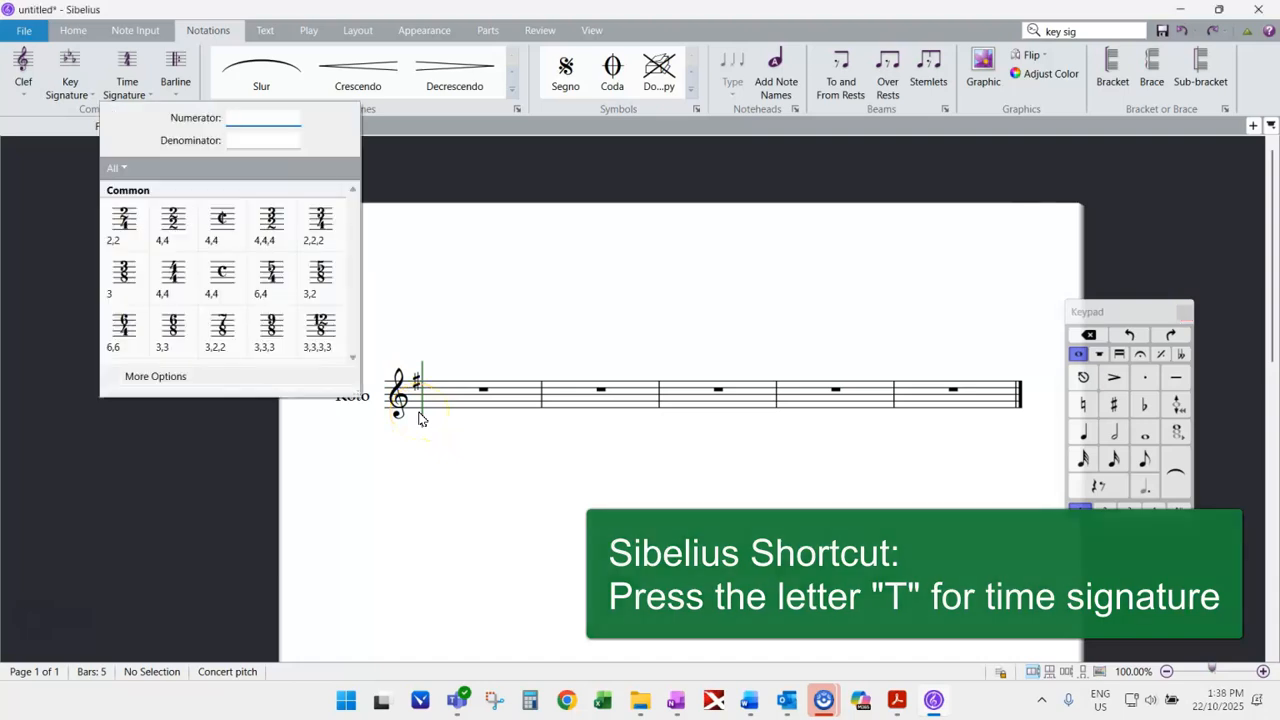
click(226, 271)
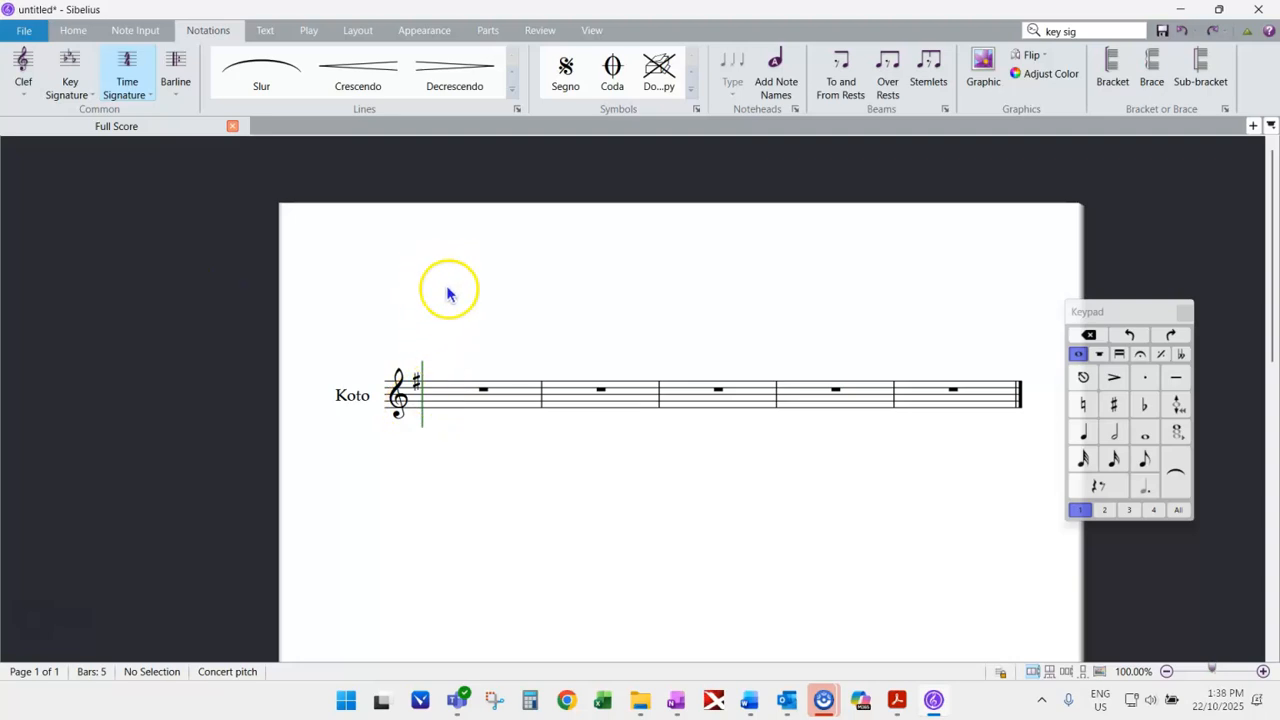
click(425, 398)
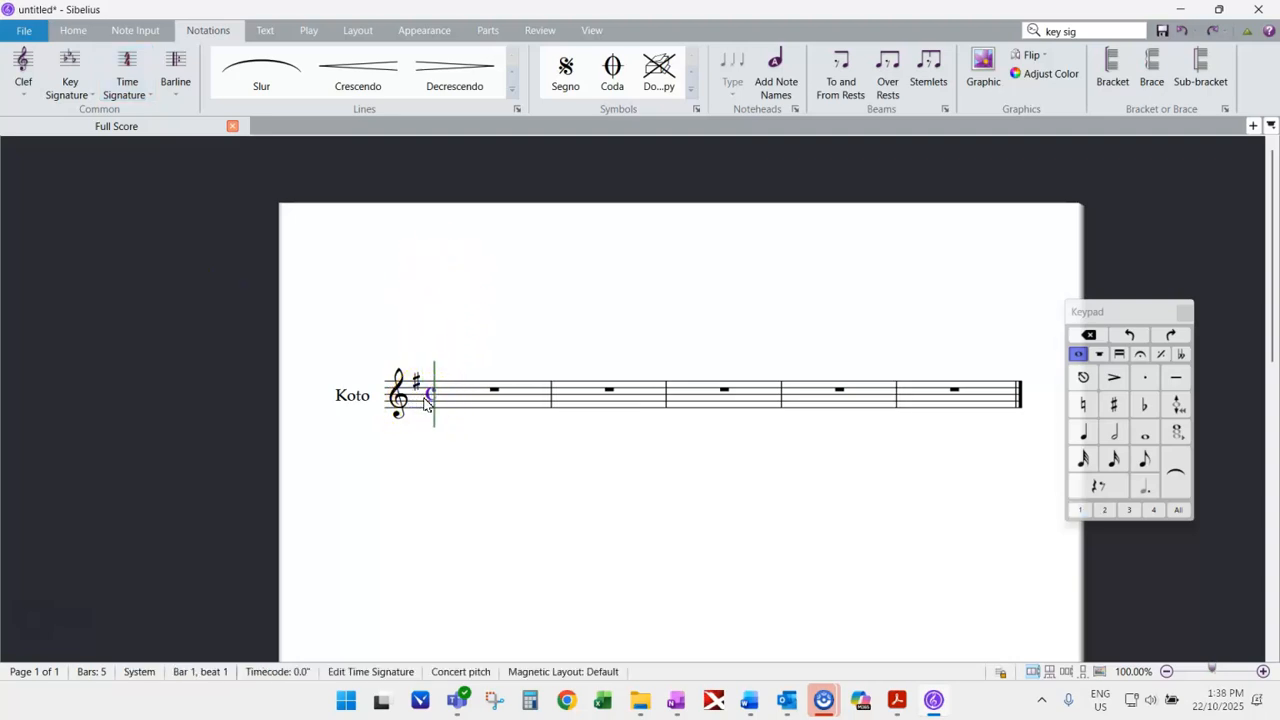
key(Escape)
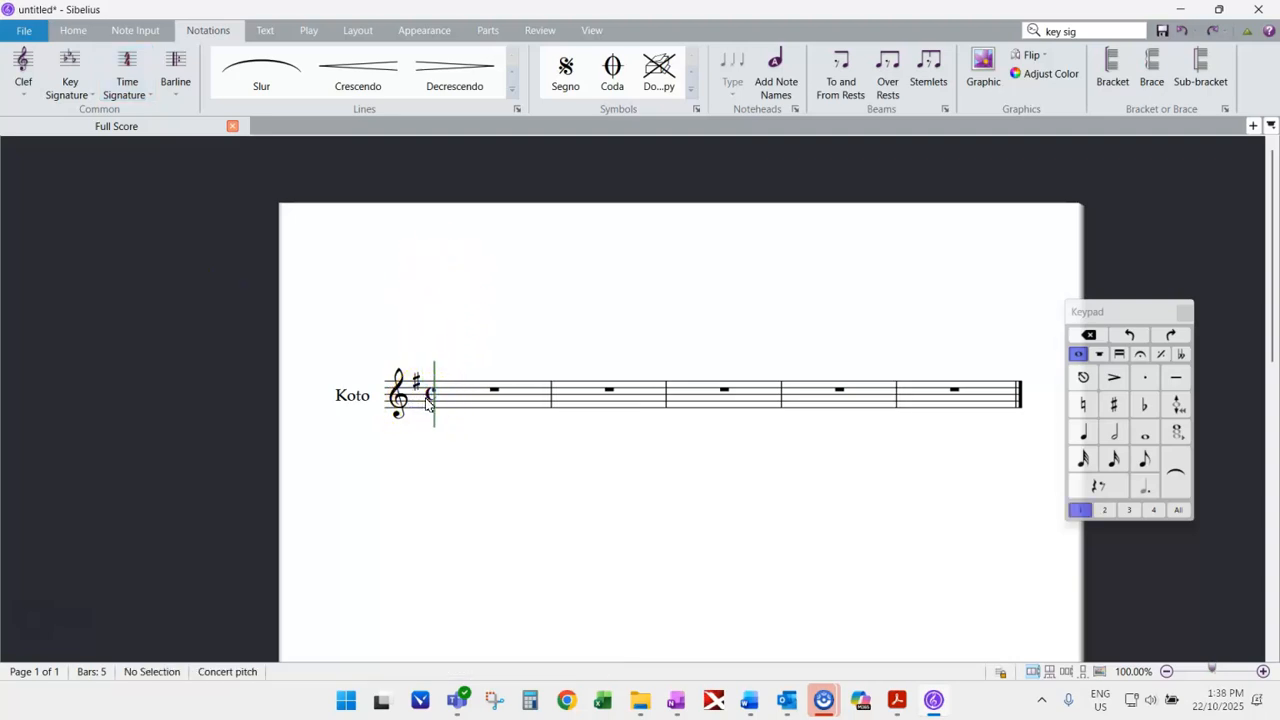
Step: Look up the Time Signature command by searching the commands for "time sig"
click(1088, 32)
text(time sig)
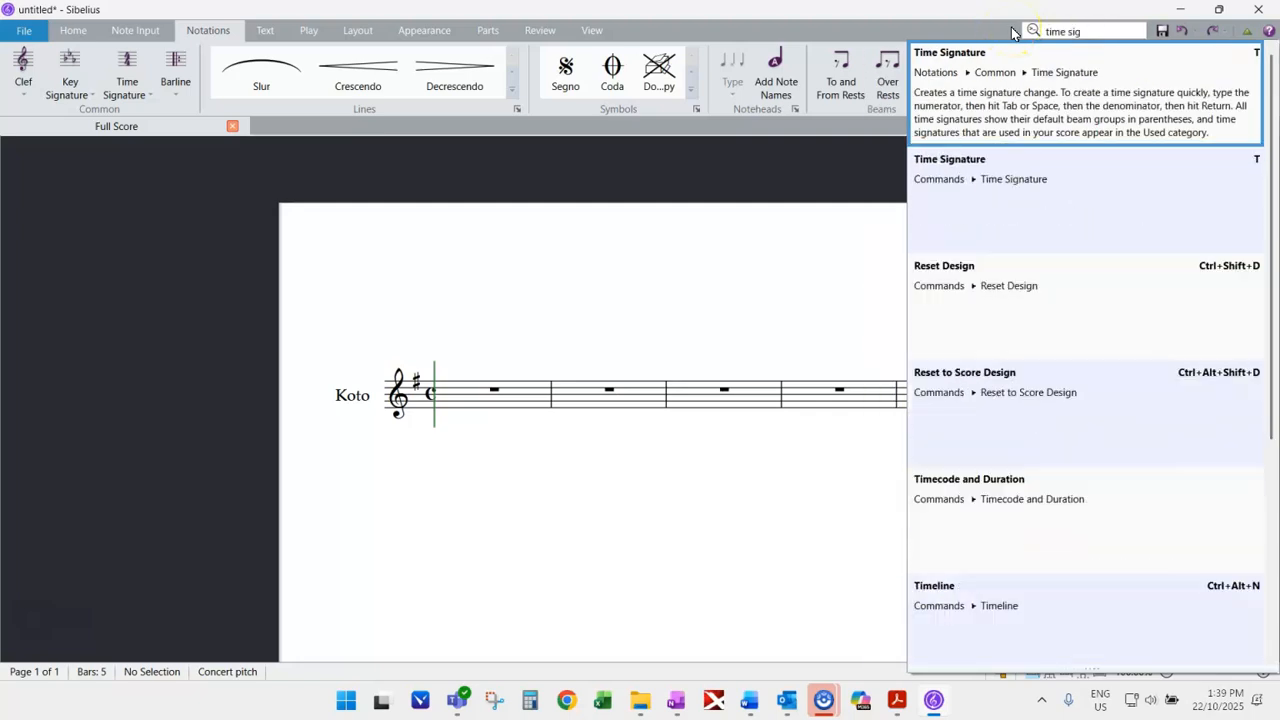
click(1031, 113)
click(1031, 113)
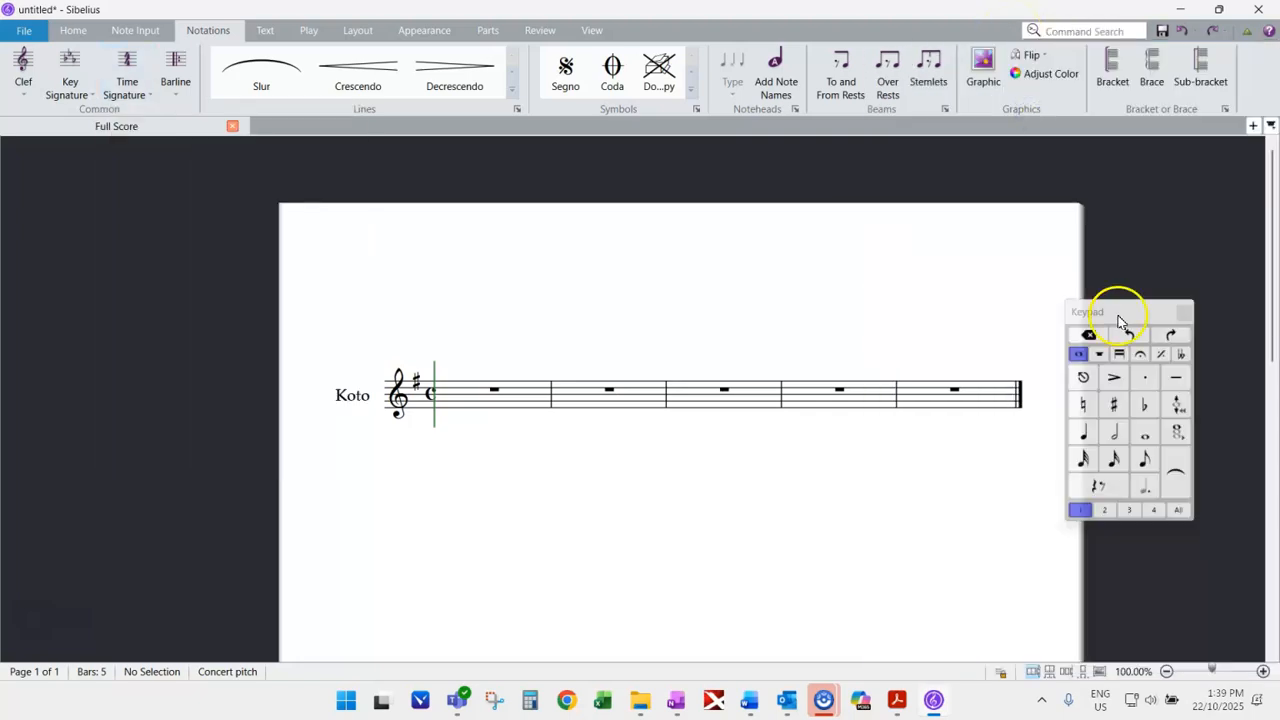
Step: Close the Keypad and show it again
drag(1119, 315, 1115, 278)
click(1181, 274)
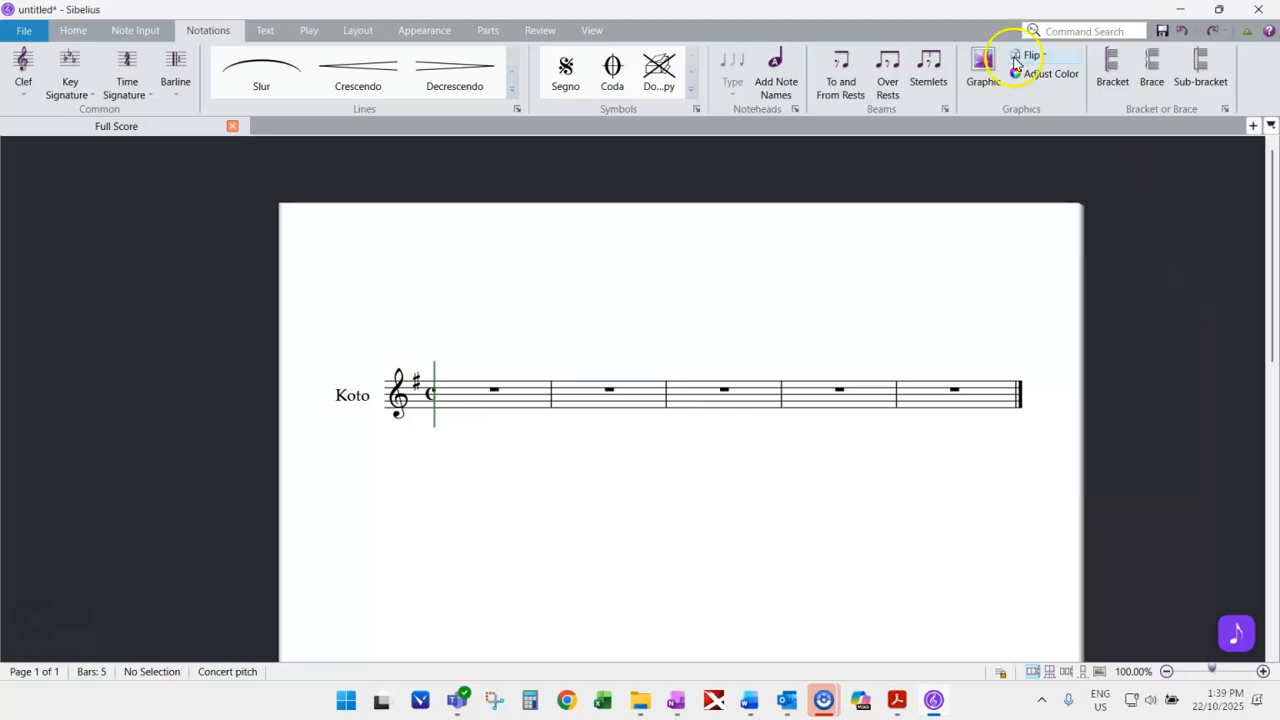
click(589, 31)
click(1088, 100)
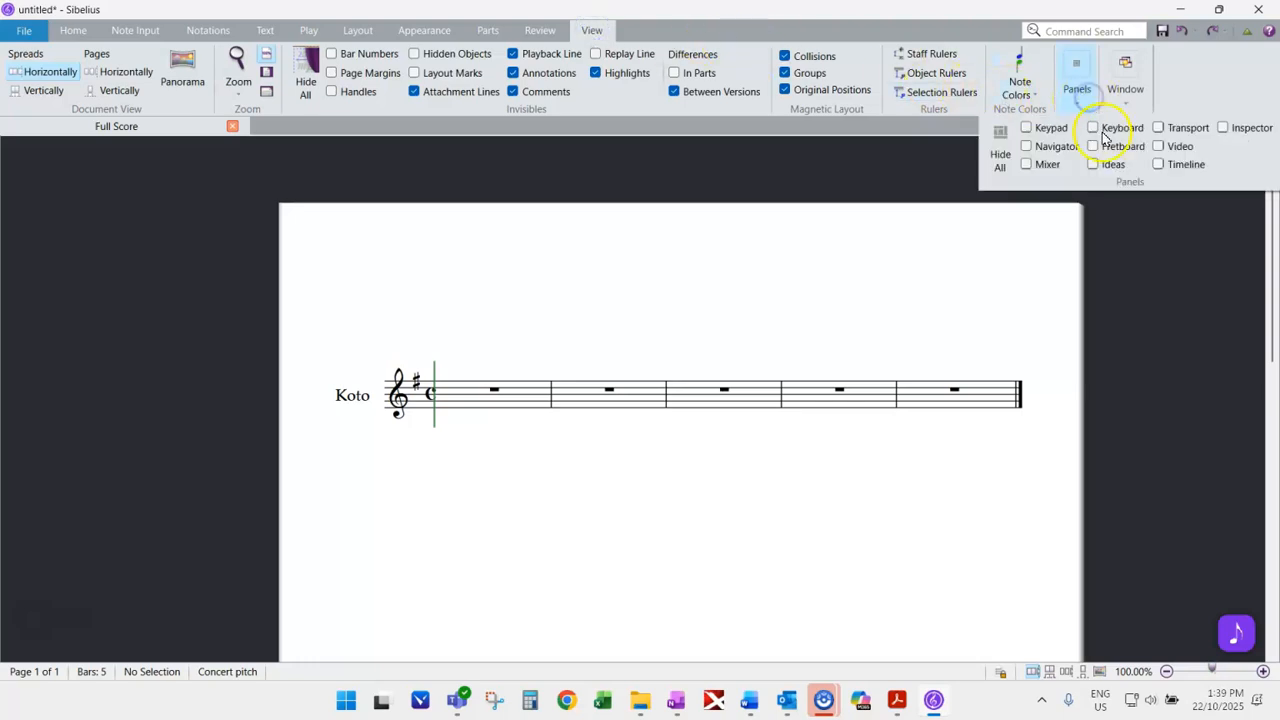
click(1047, 129)
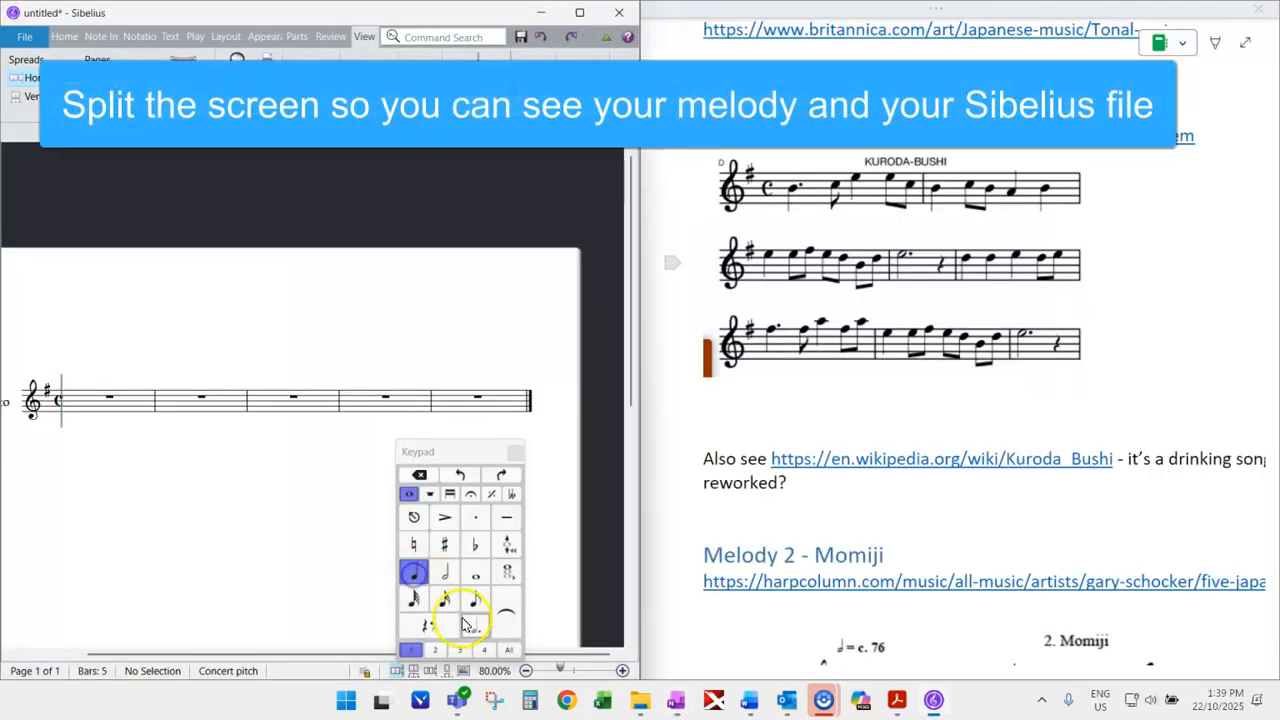
Step: Enter the first Kuroda-Bushi bar on the Koto staff: dotted quarter B, eighth C, quarter E, and eighths E and C
click(471, 625)
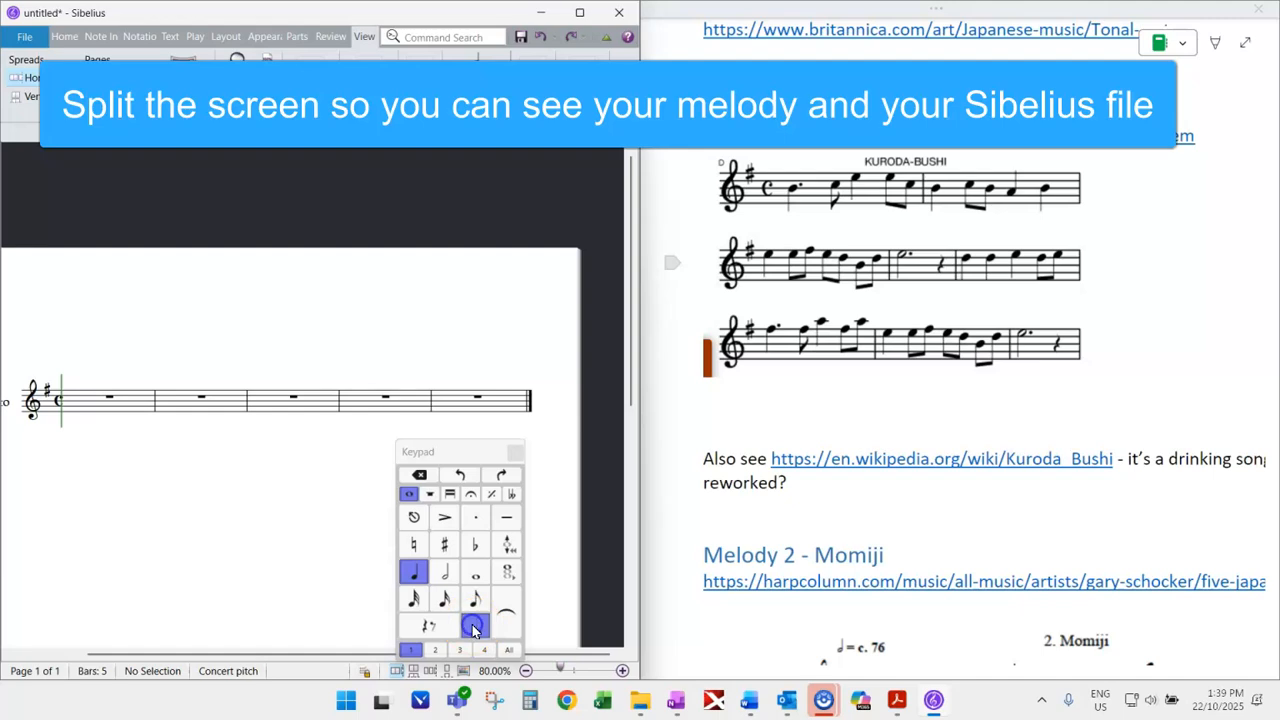
click(69, 404)
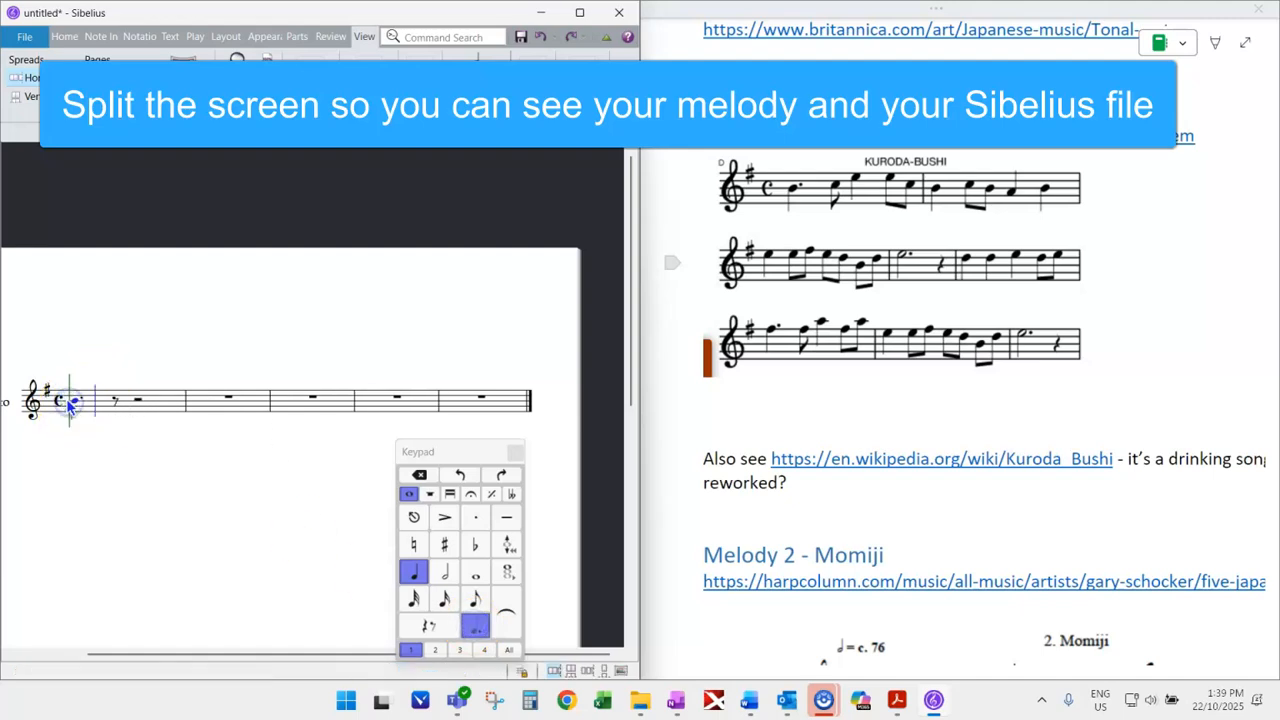
click(476, 602)
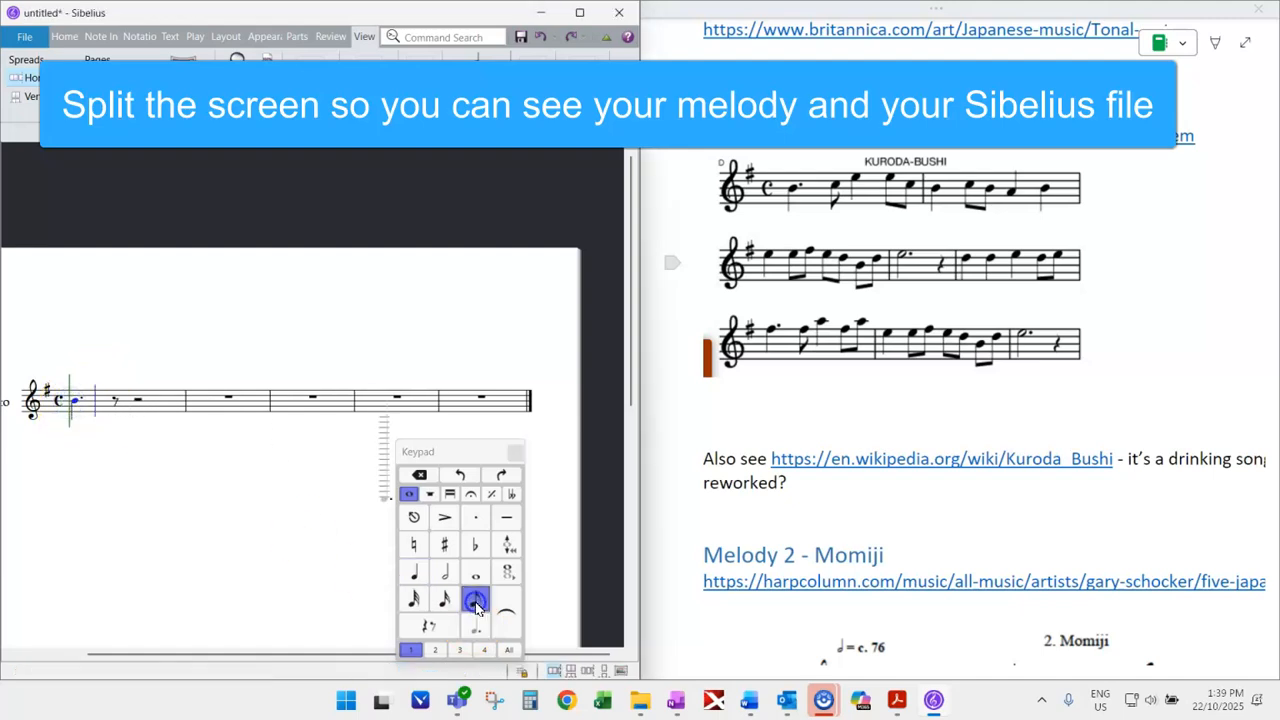
click(113, 403)
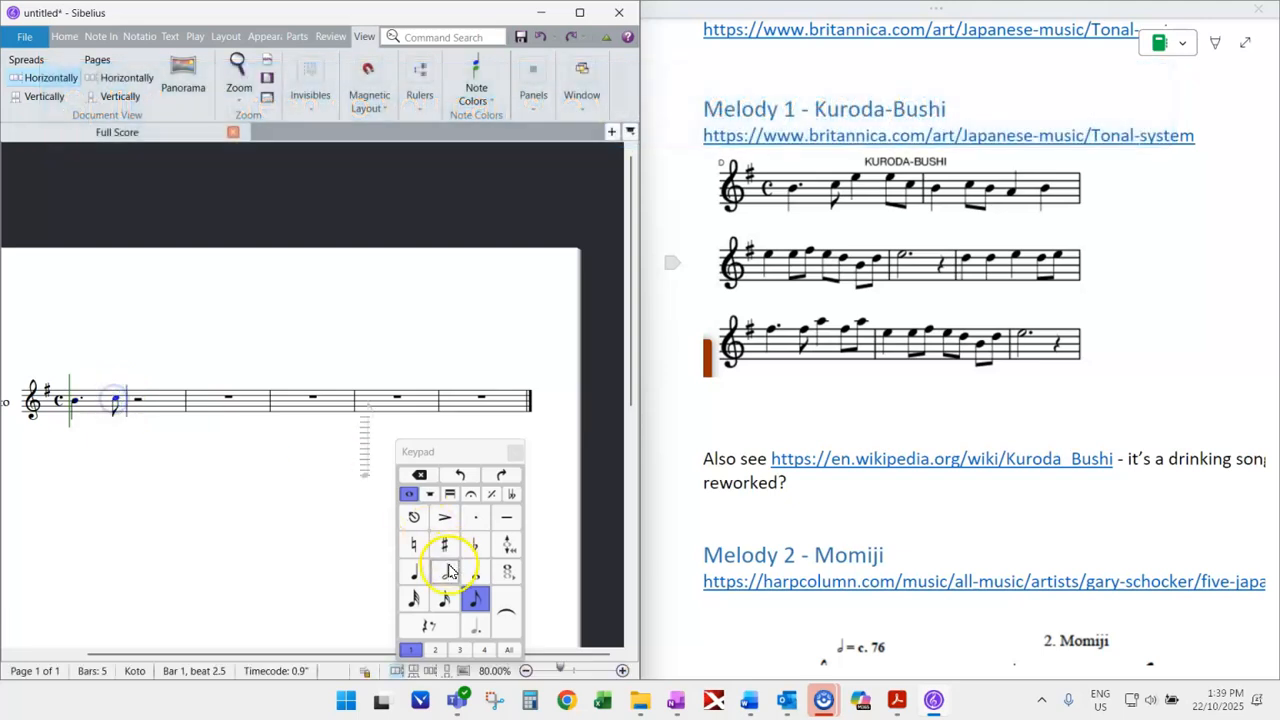
click(416, 573)
click(143, 397)
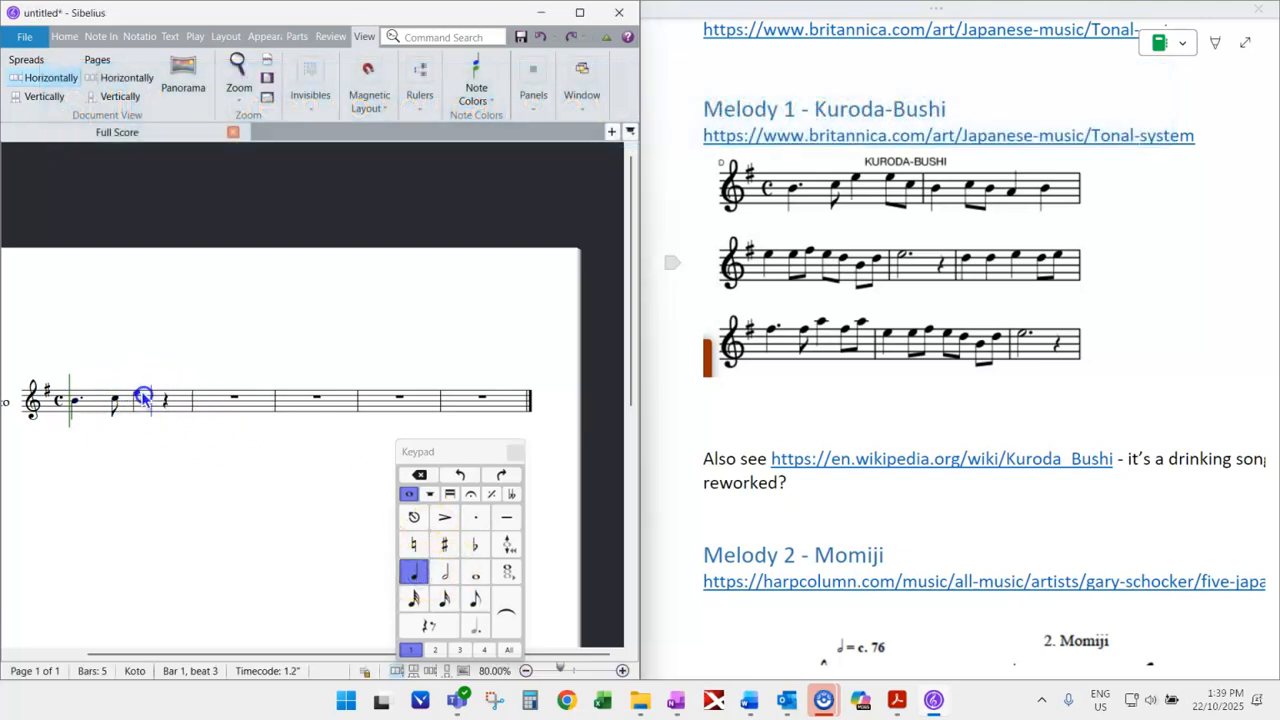
key(3)
click(158, 400)
click(226, 377)
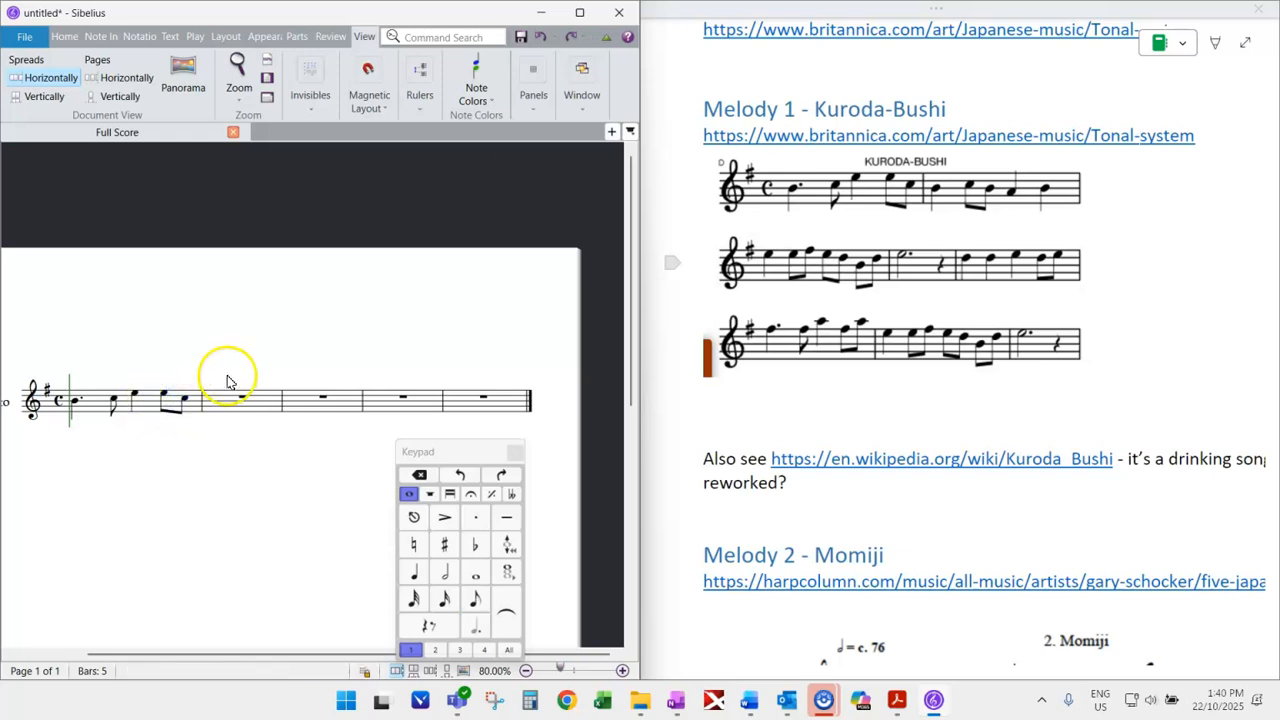
Step: Select the last eighth note, C, in the first bar of the Koto staff
key(Left)
key(n)
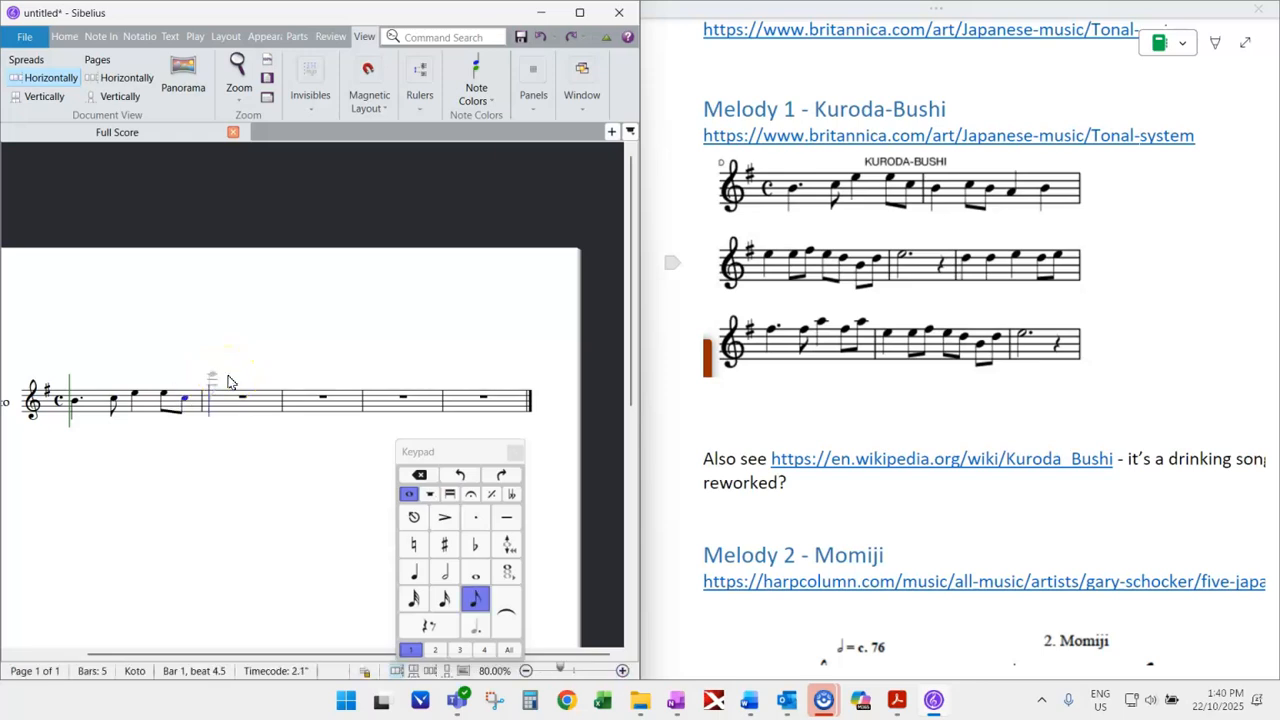
click(184, 398)
key(Up)
key(Up)
Step: Maximize the Sibelius window, show the Ideas panel and limit it to the ideas in this score
key(super+Up)
drag(189, 497, 550, 450)
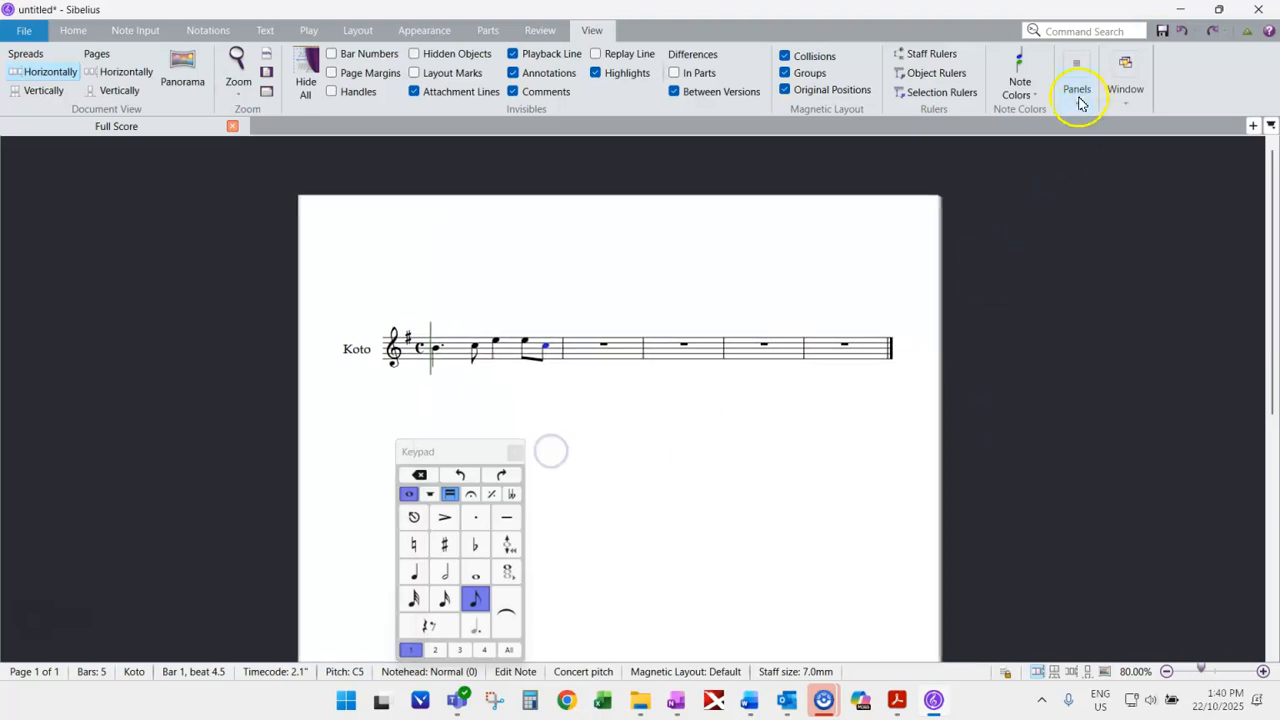
click(1077, 92)
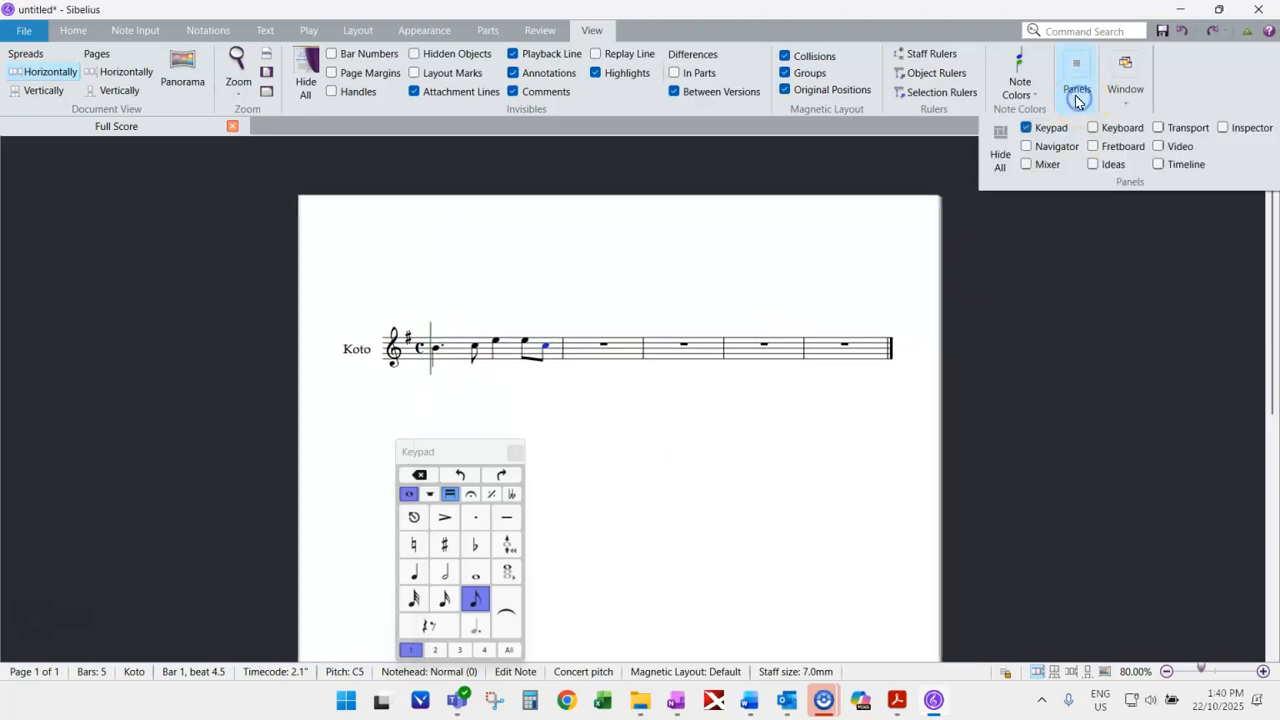
click(1093, 166)
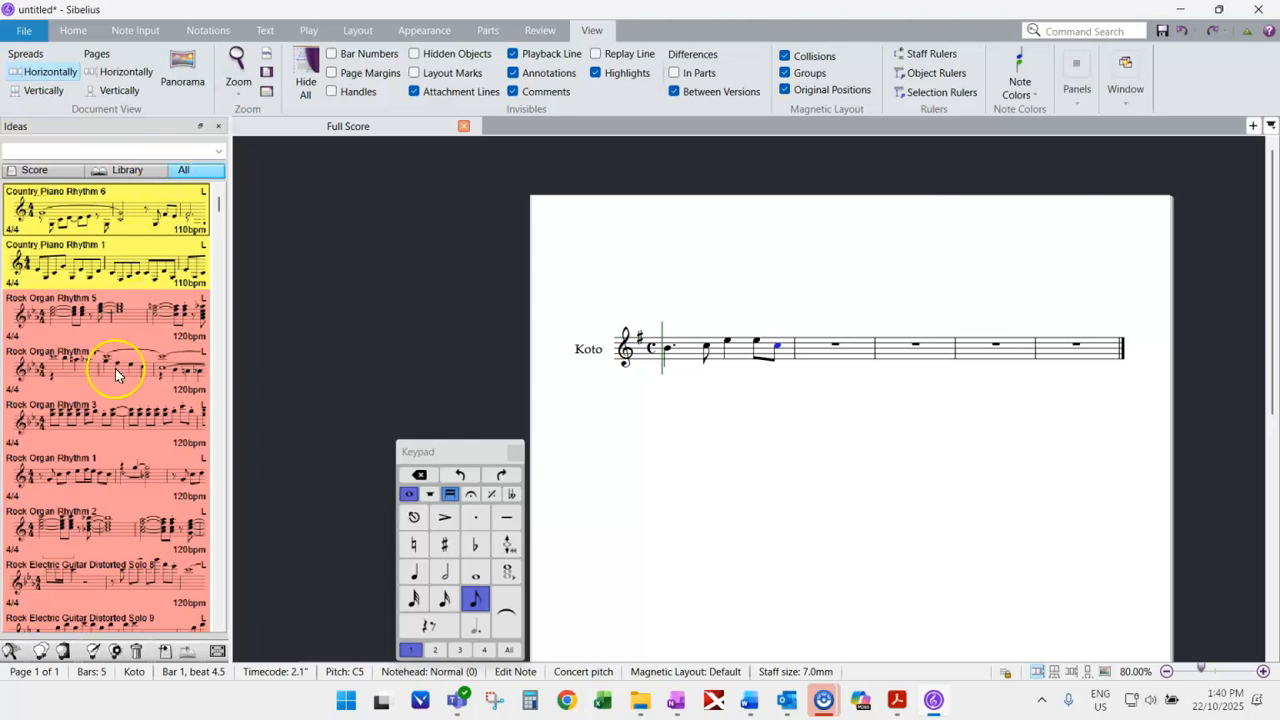
click(35, 171)
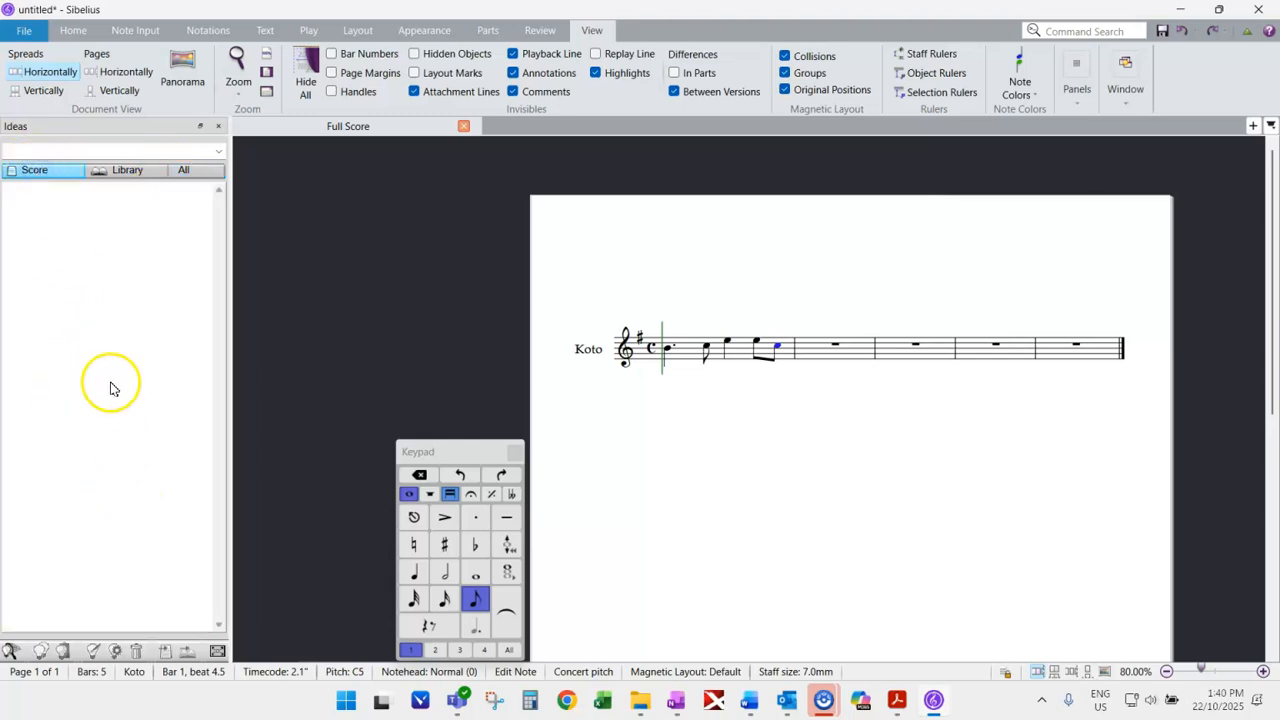
Step: Capture the first Koto bar as an idea, name it "Name of melody" and color it light blue
click(686, 358)
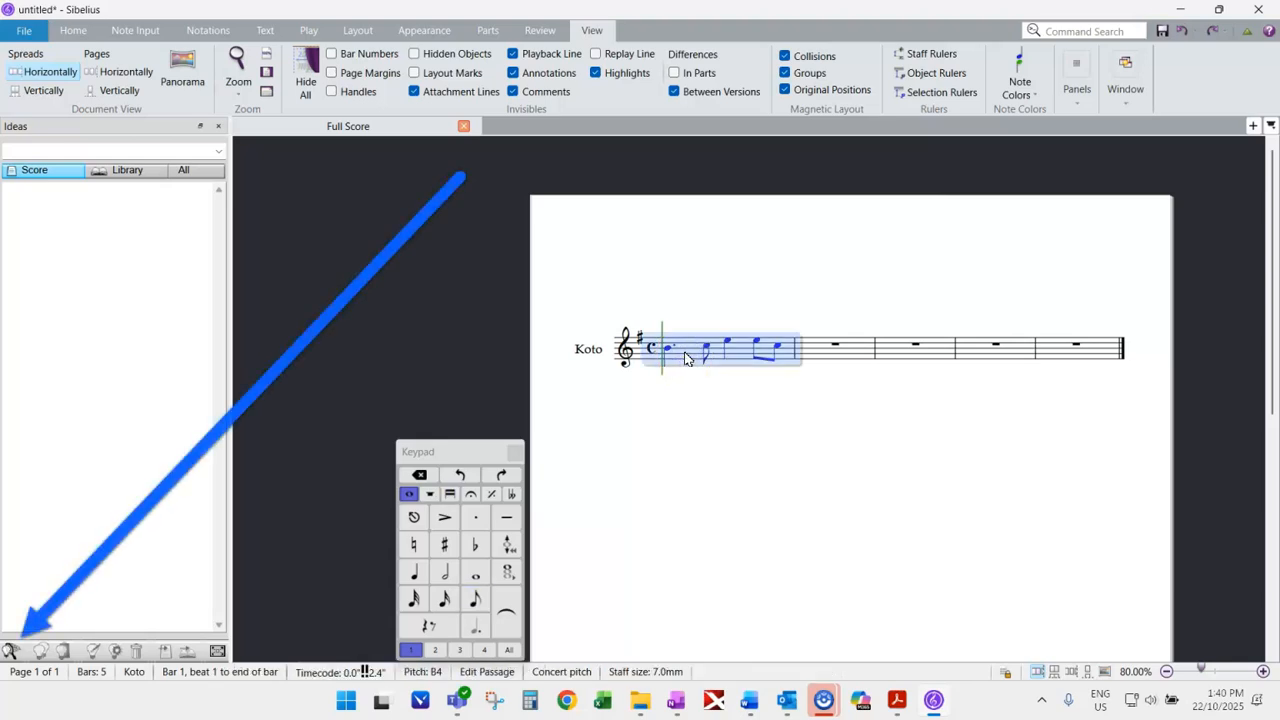
click(10, 652)
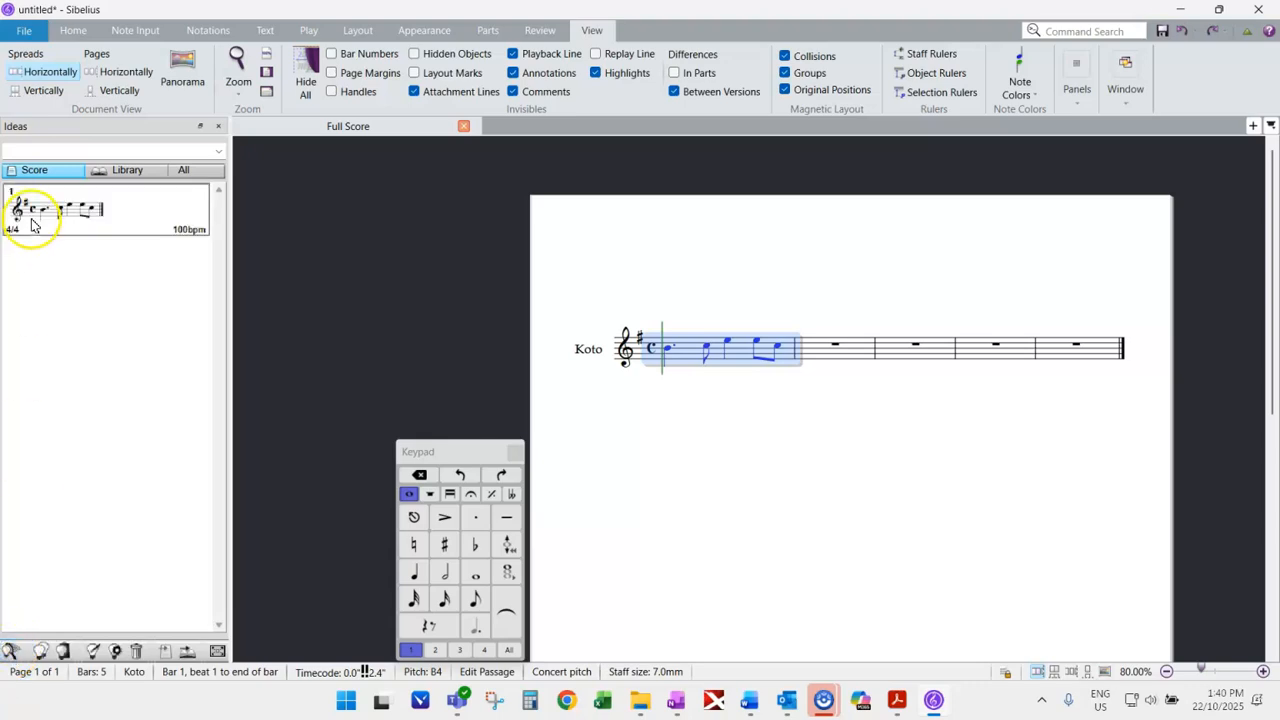
right_click(118, 215)
click(172, 312)
click(576, 178)
text(Name of mel)
click(610, 287)
text(ody)
click(686, 377)
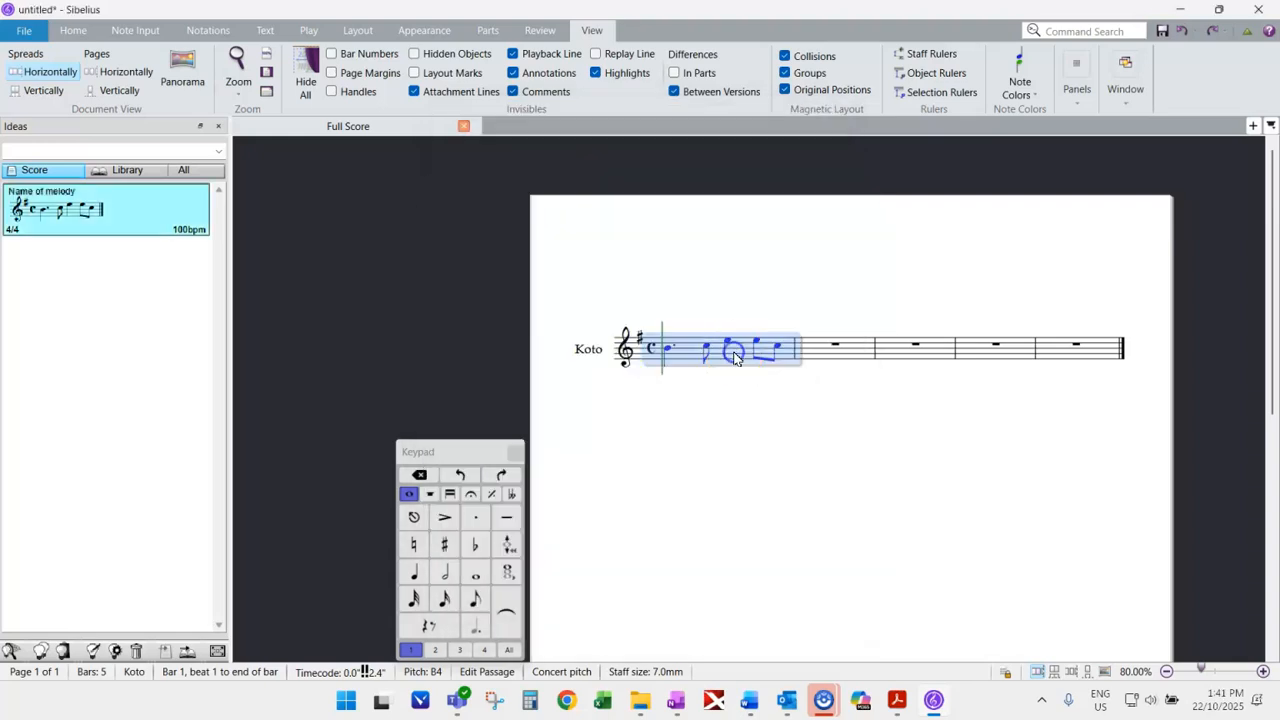
Step: Clear the notes from the first bar of the Koto staff
key(Delete)
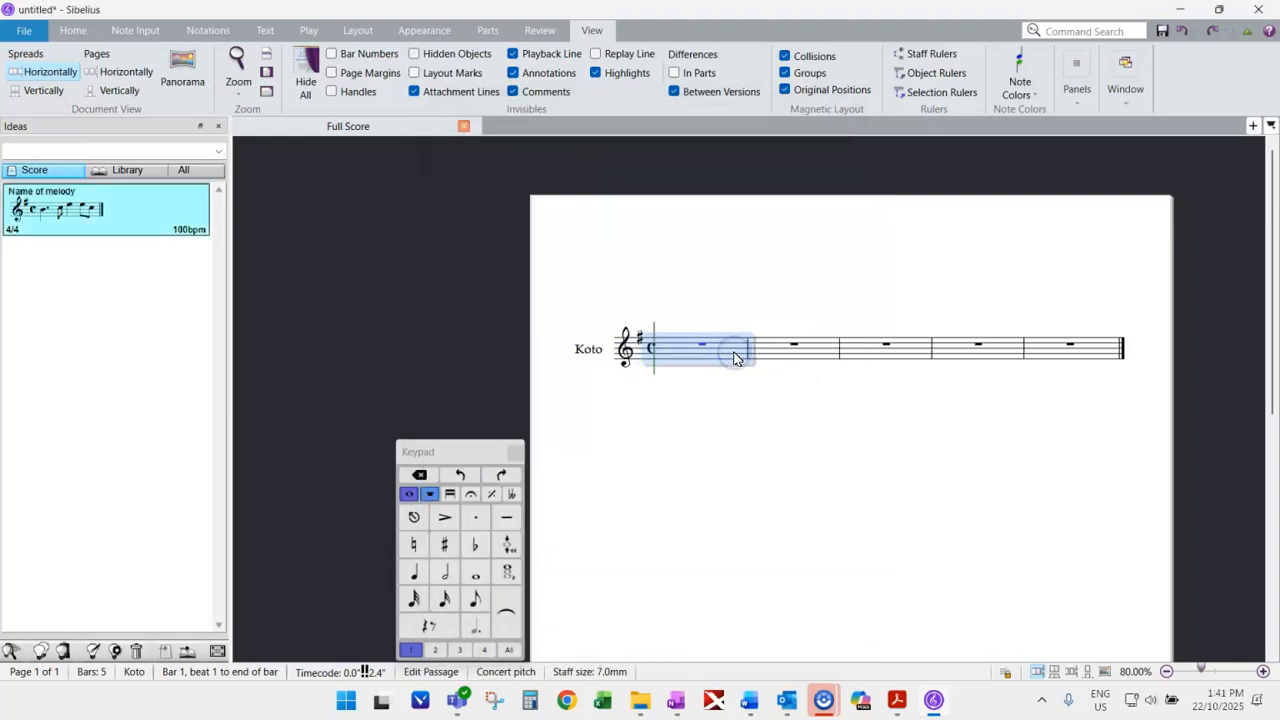
click(743, 453)
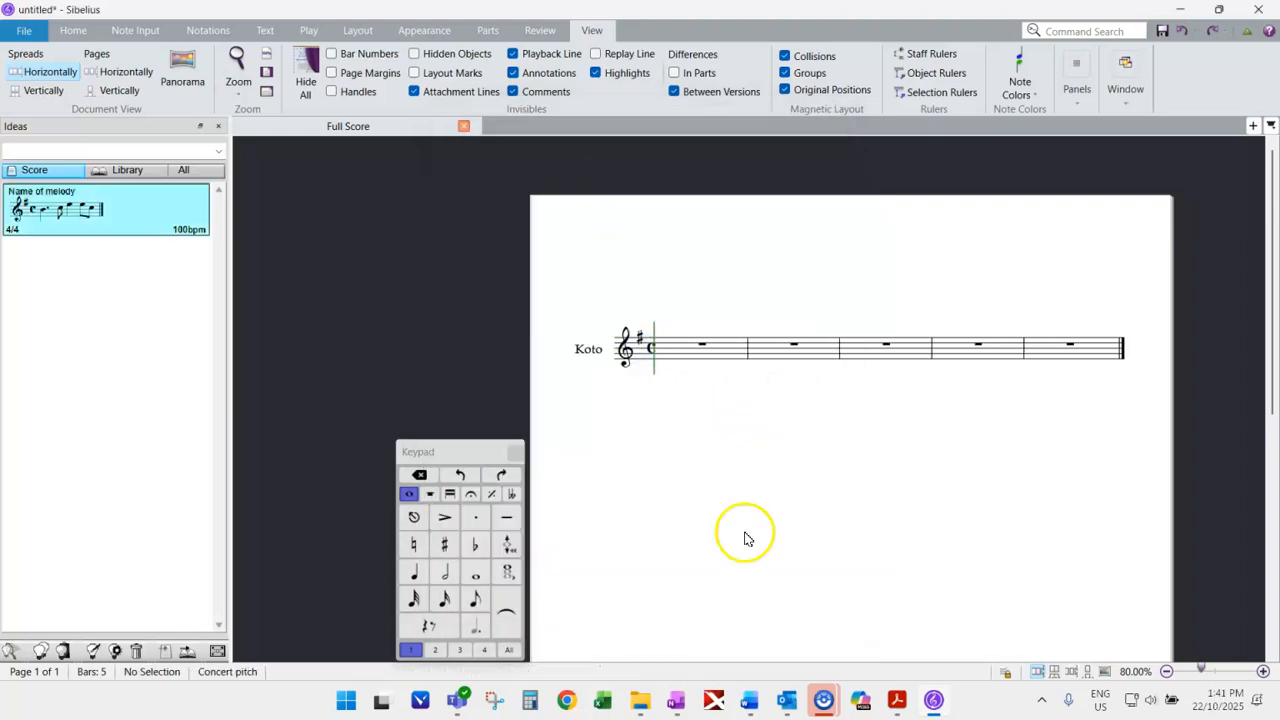
Step: Switch to OneNote, find the voice and piano melody on the Japanese Melodies page, and return to Sibelius
click(676, 700)
scroll(791, 471, down, 5)
scroll(865, 458, down, 1)
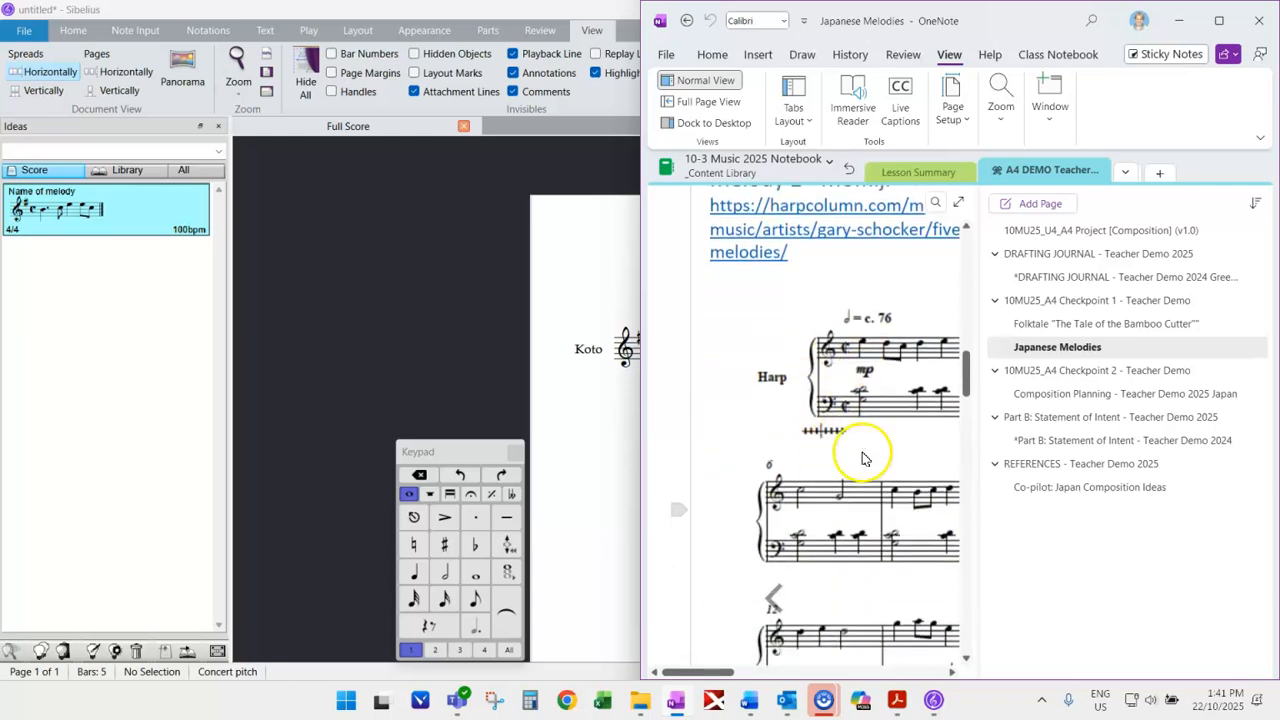
scroll(865, 458, down, 10)
double_click(875, 500)
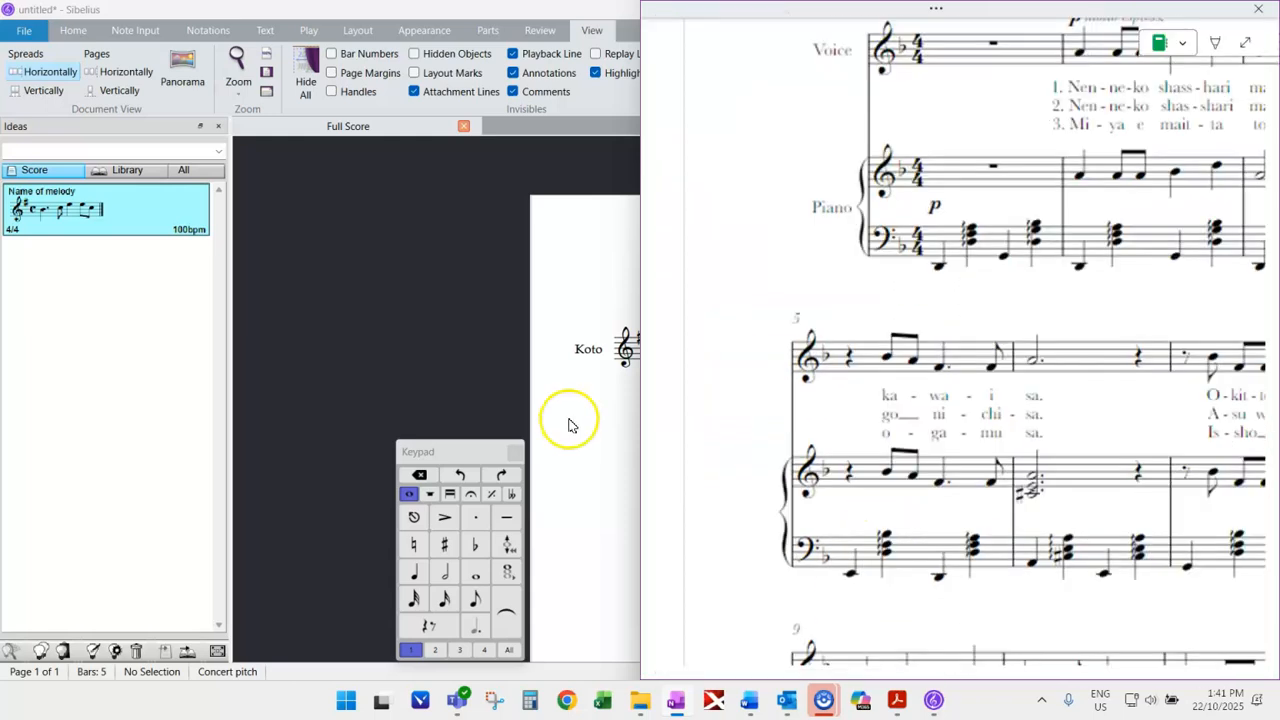
click(568, 425)
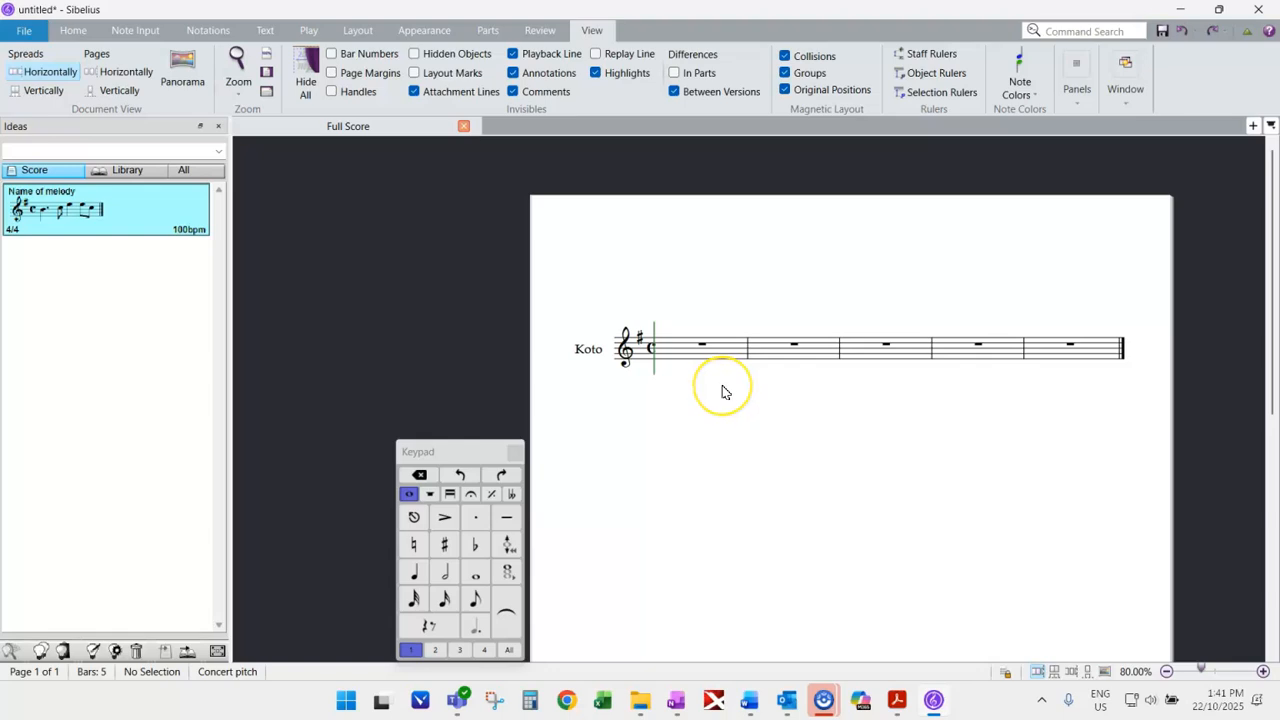
Step: Change the key signature of the whole score to F major and the time signature to 4/4
key(ctrl+a)
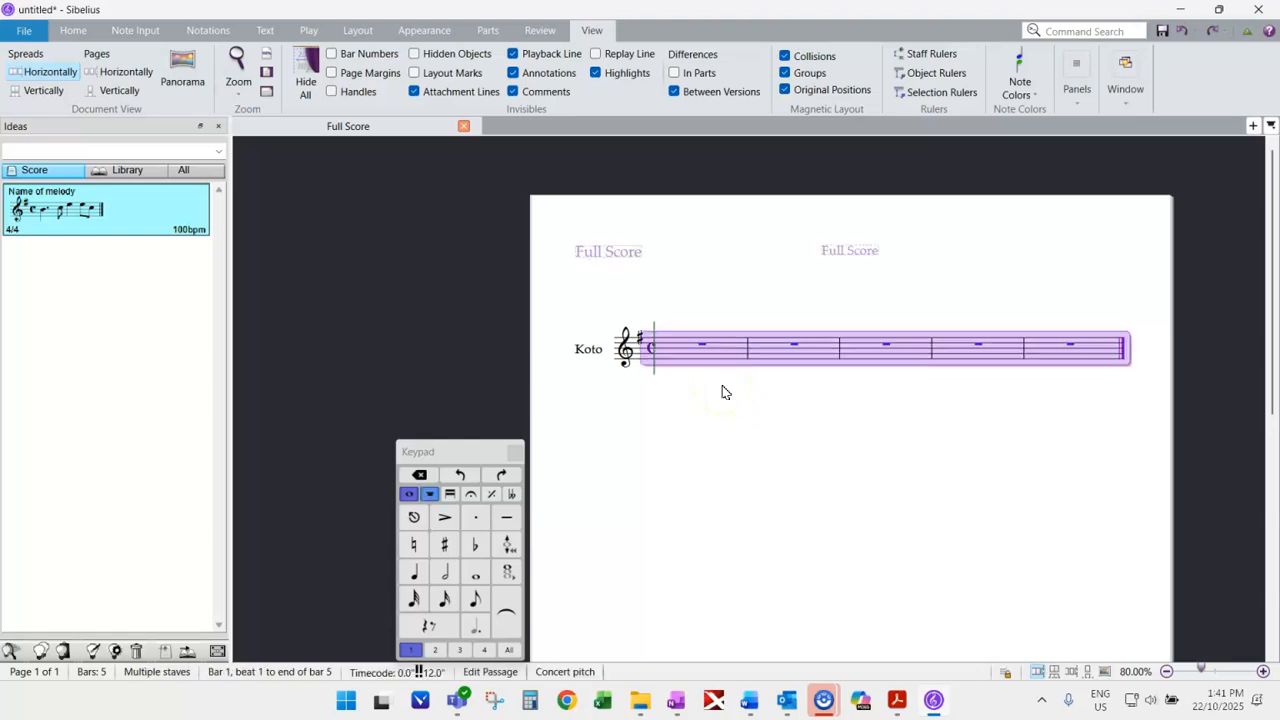
key(k)
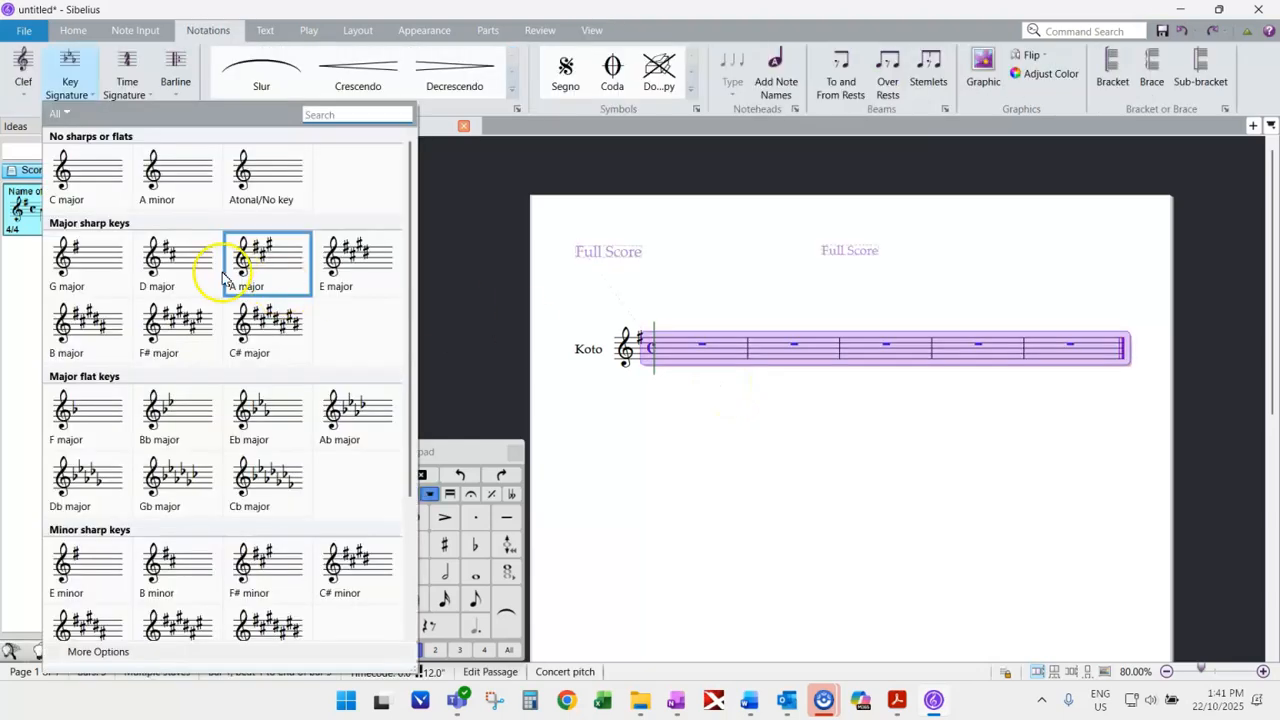
click(72, 424)
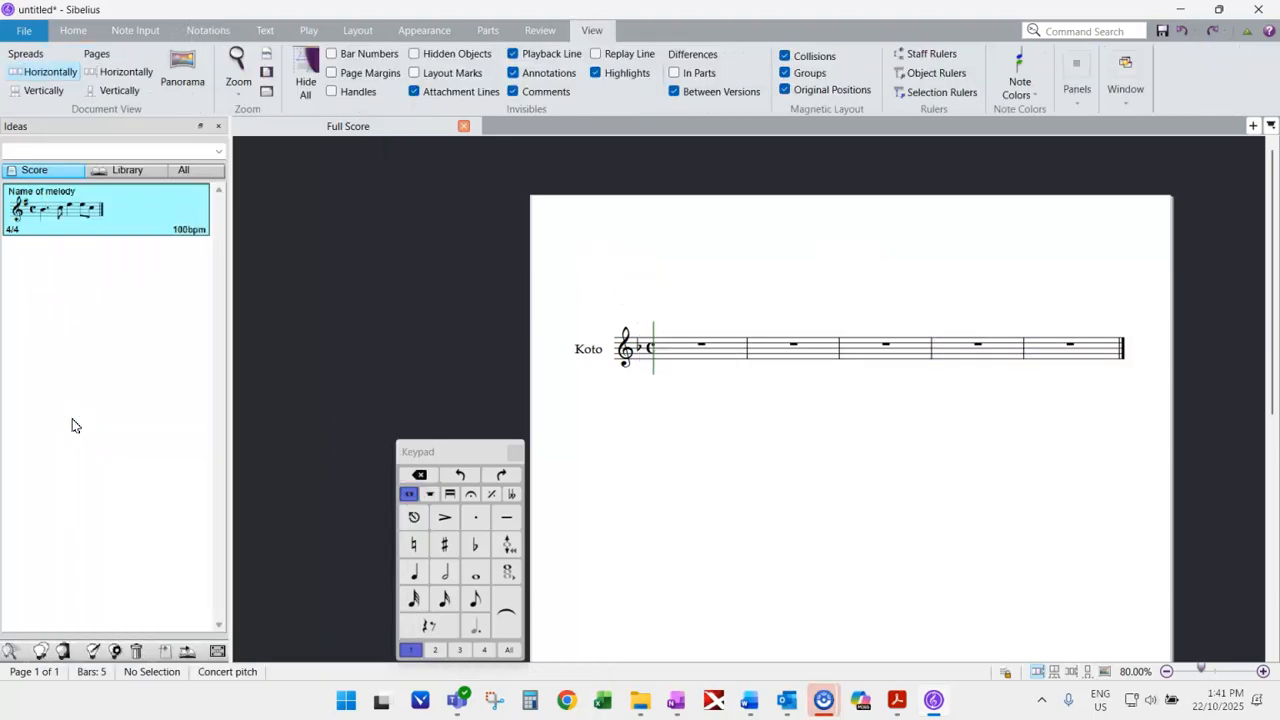
key(t)
click(288, 340)
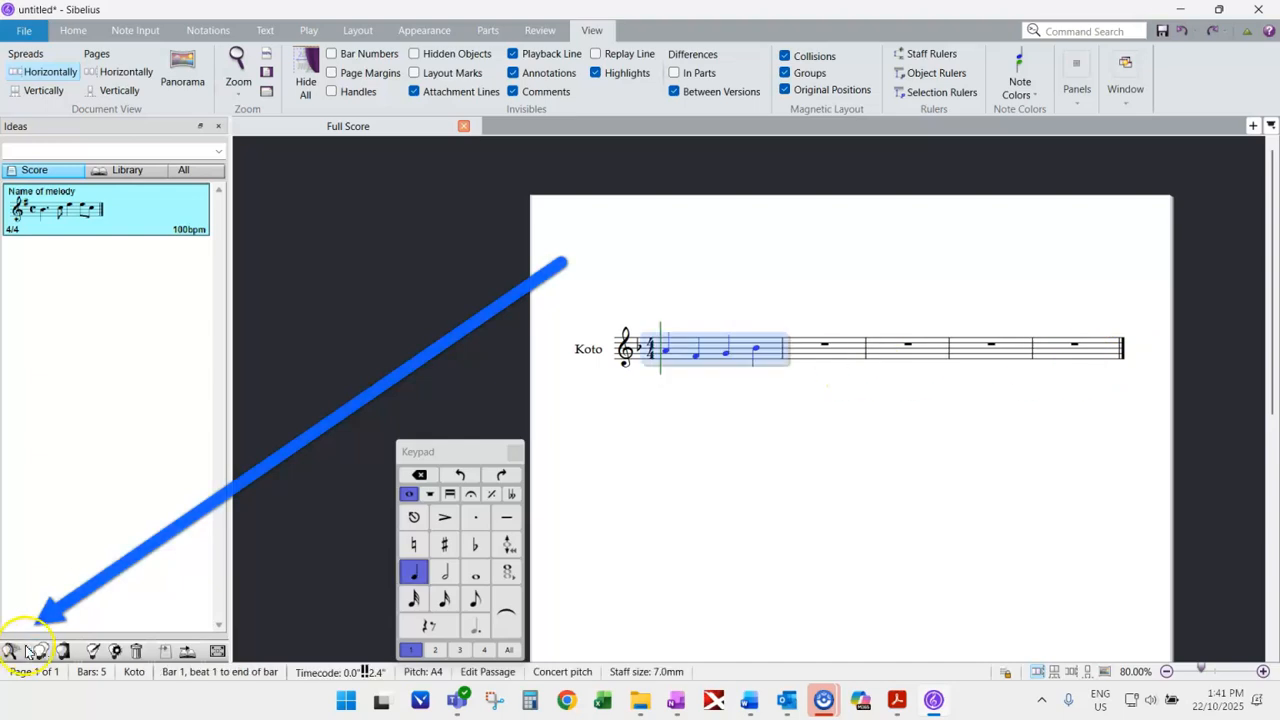
Step: Capture the selected first bar as an idea, name it "New name 2" and color it yellow
click(10, 651)
right_click(106, 208)
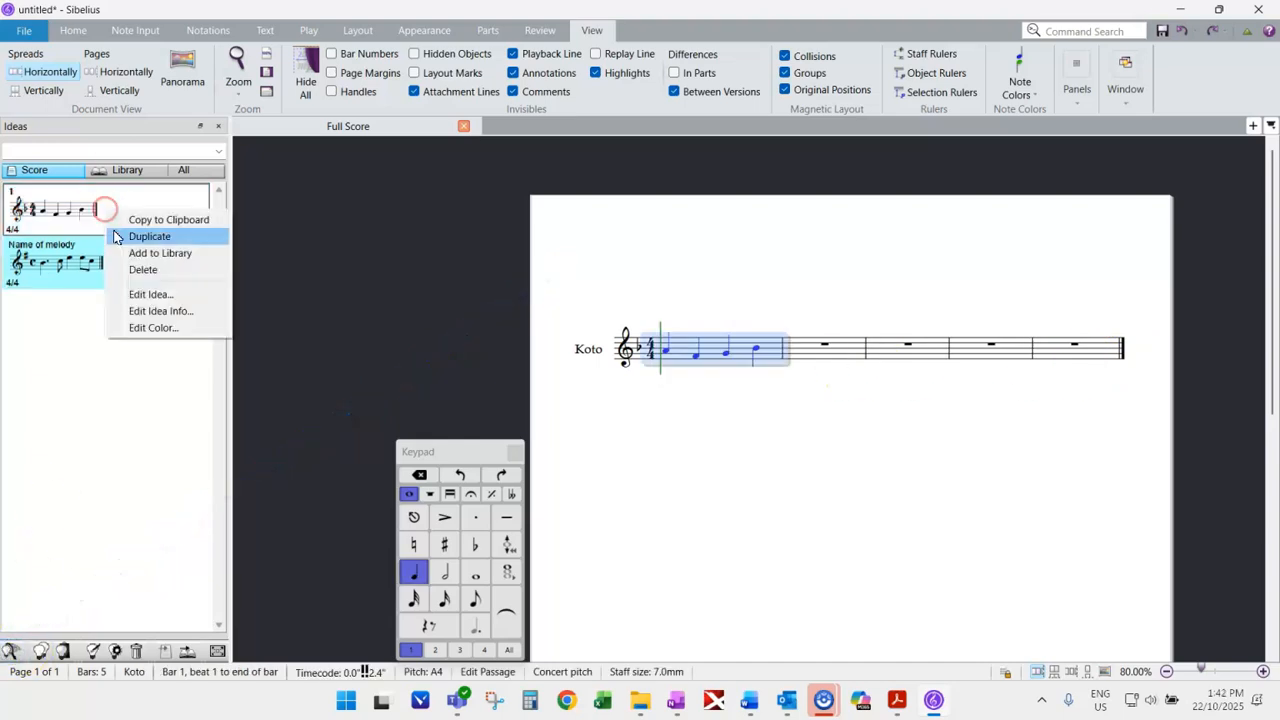
click(162, 312)
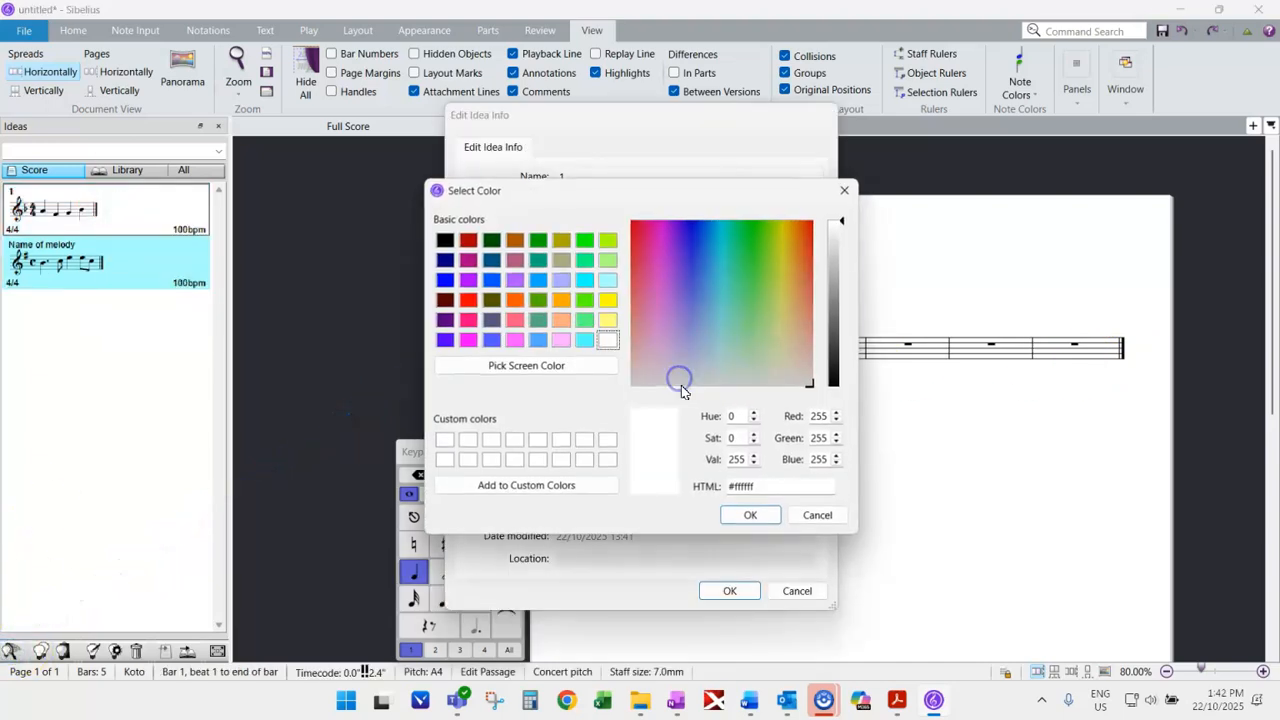
click(580, 297)
click(729, 511)
click(740, 595)
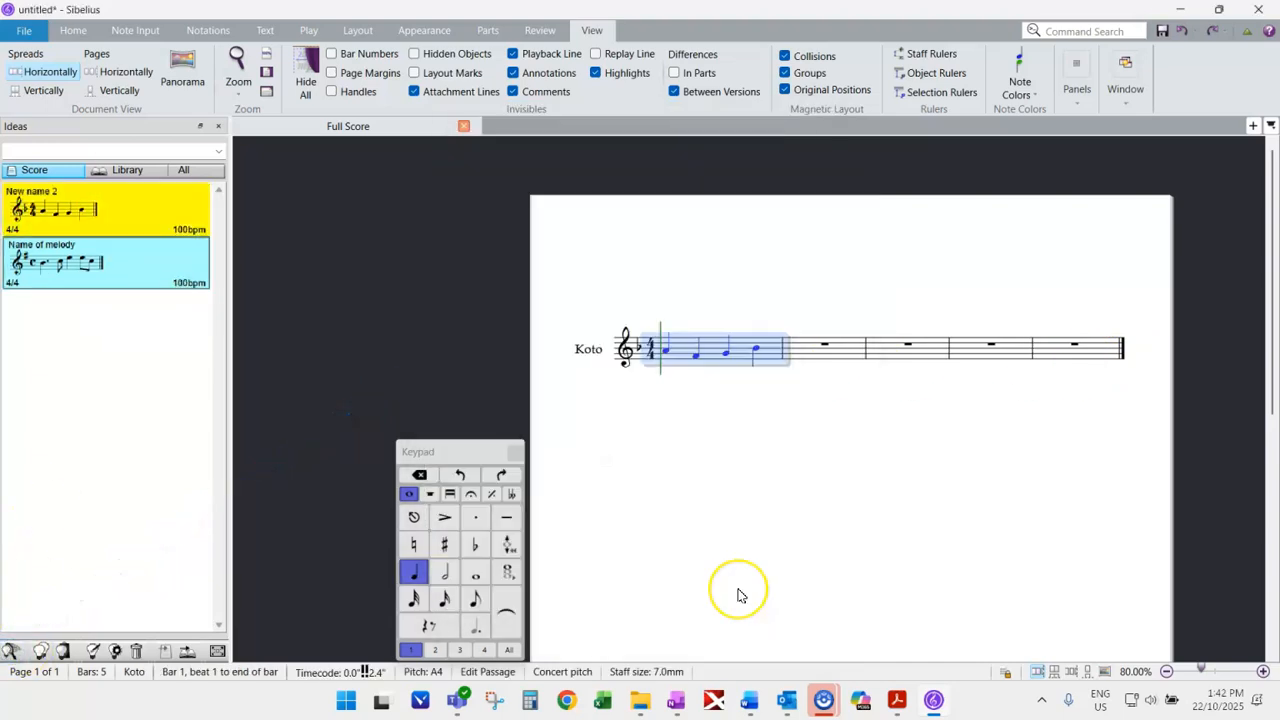
Step: Examine the idea info of "Name of melody", including its key, time signature and tempo, and close it
right_click(128, 260)
click(190, 358)
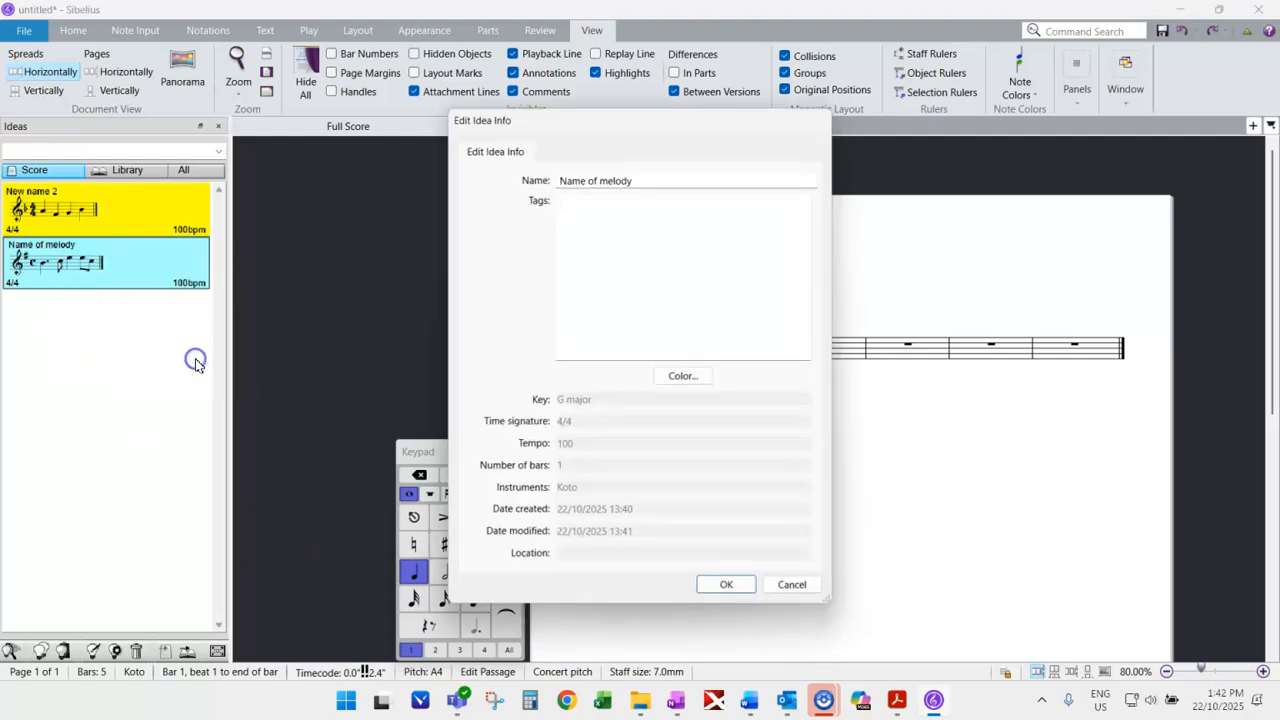
drag(597, 135, 634, 77)
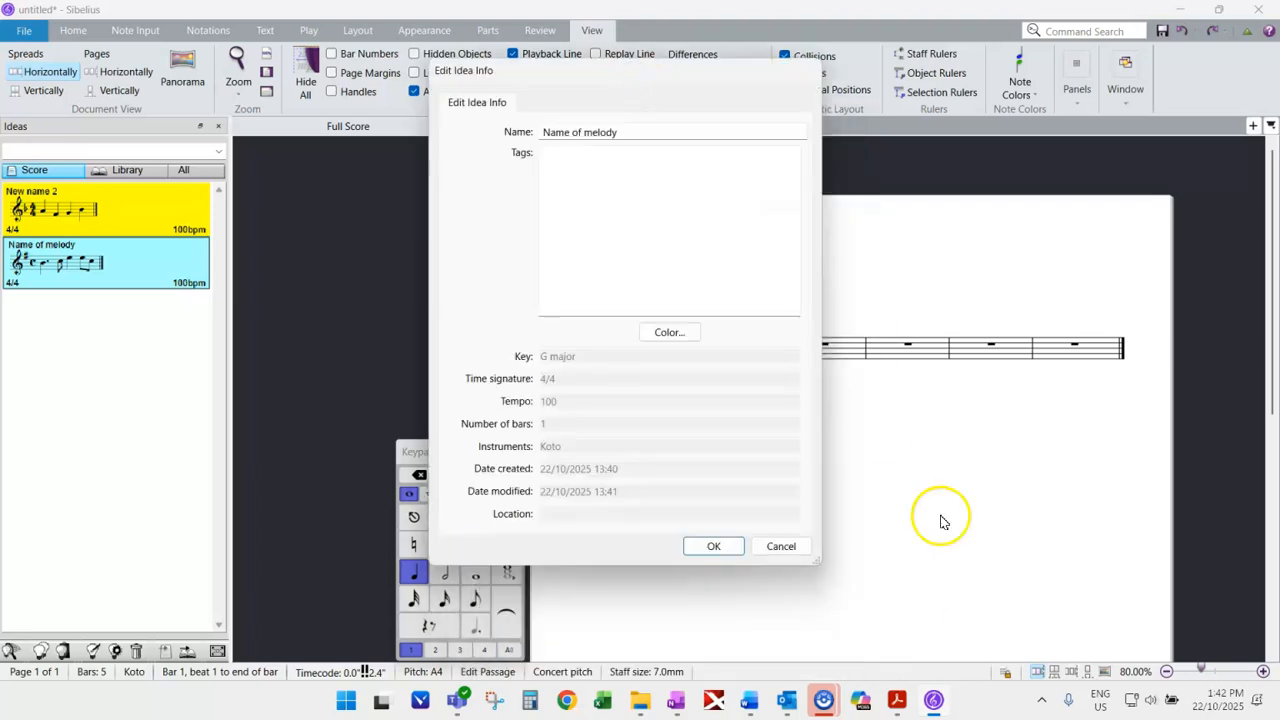
right_click(980, 707)
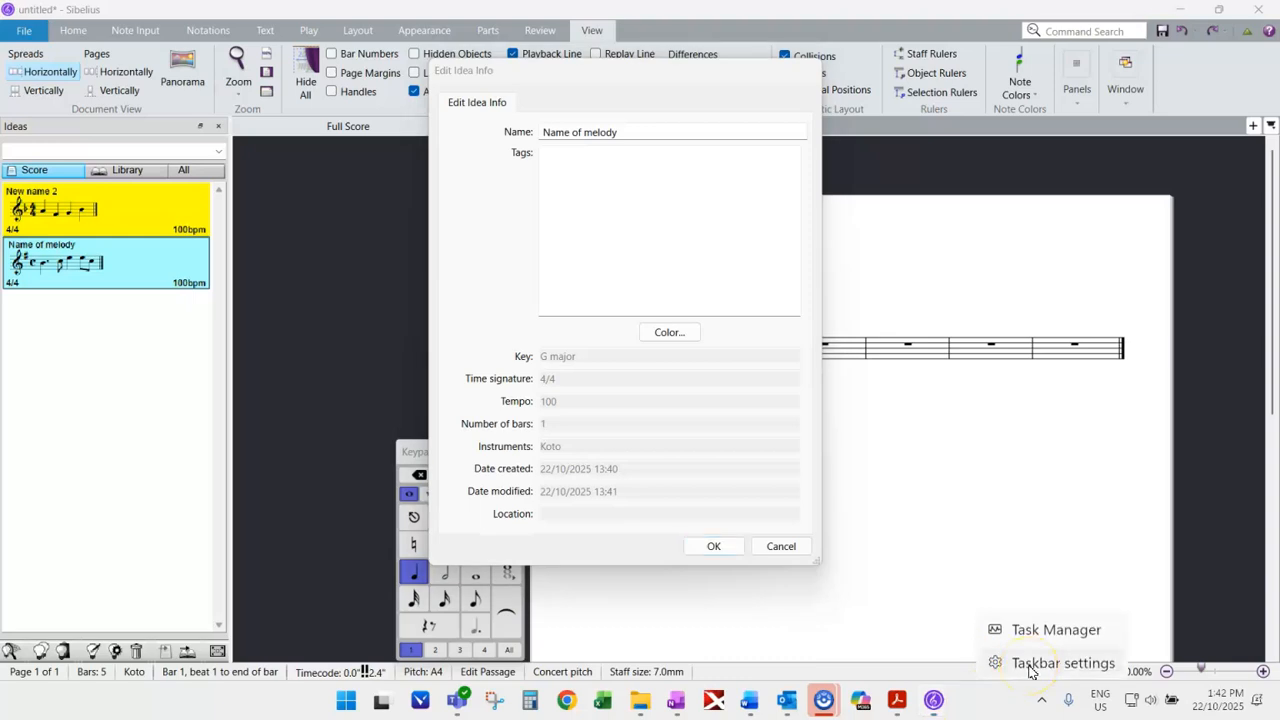
click(714, 546)
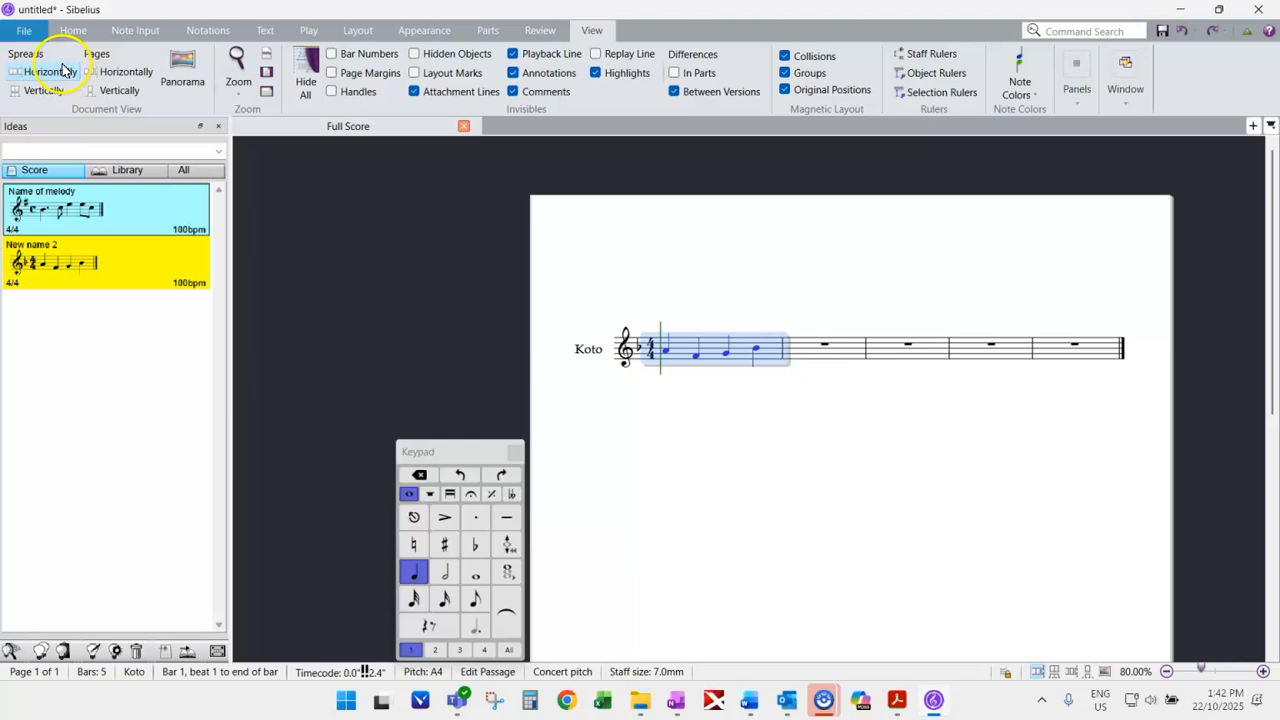
Step: Import the MusicXML file kalinka-russian-folk-song as a new score, using the page size, layout and instrument names from the file
click(18, 34)
click(70, 34)
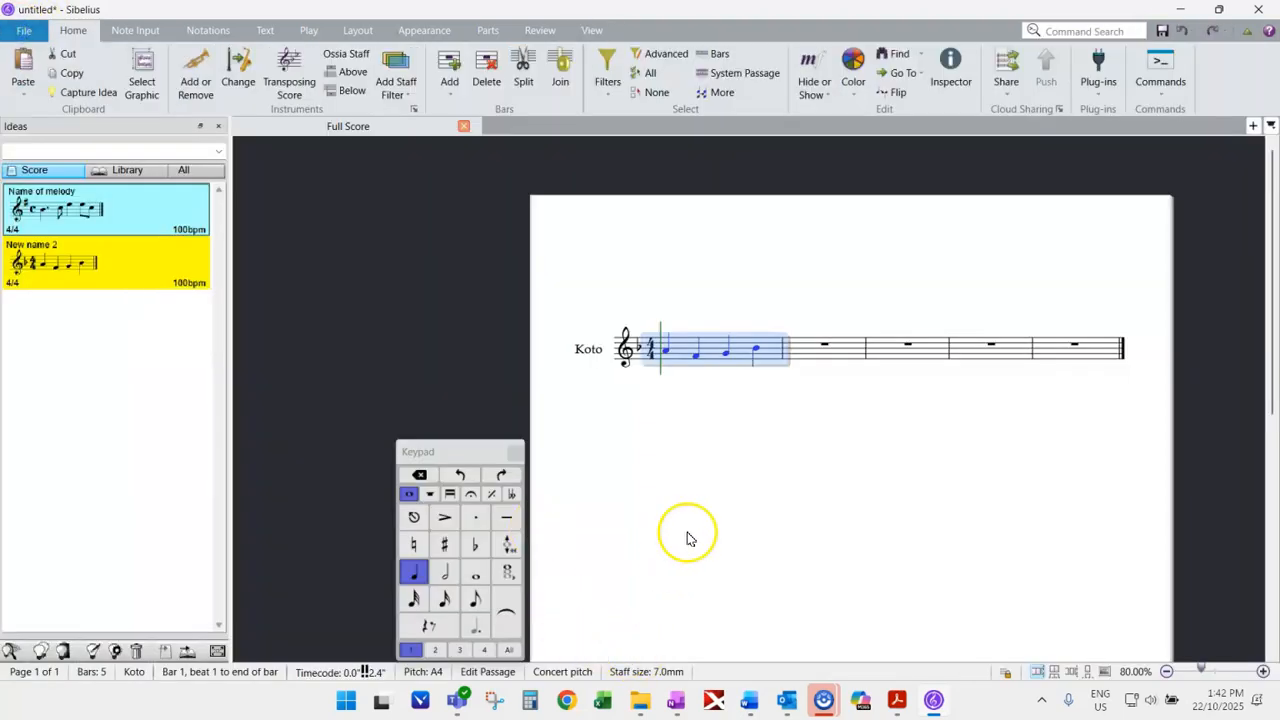
click(738, 512)
click(829, 122)
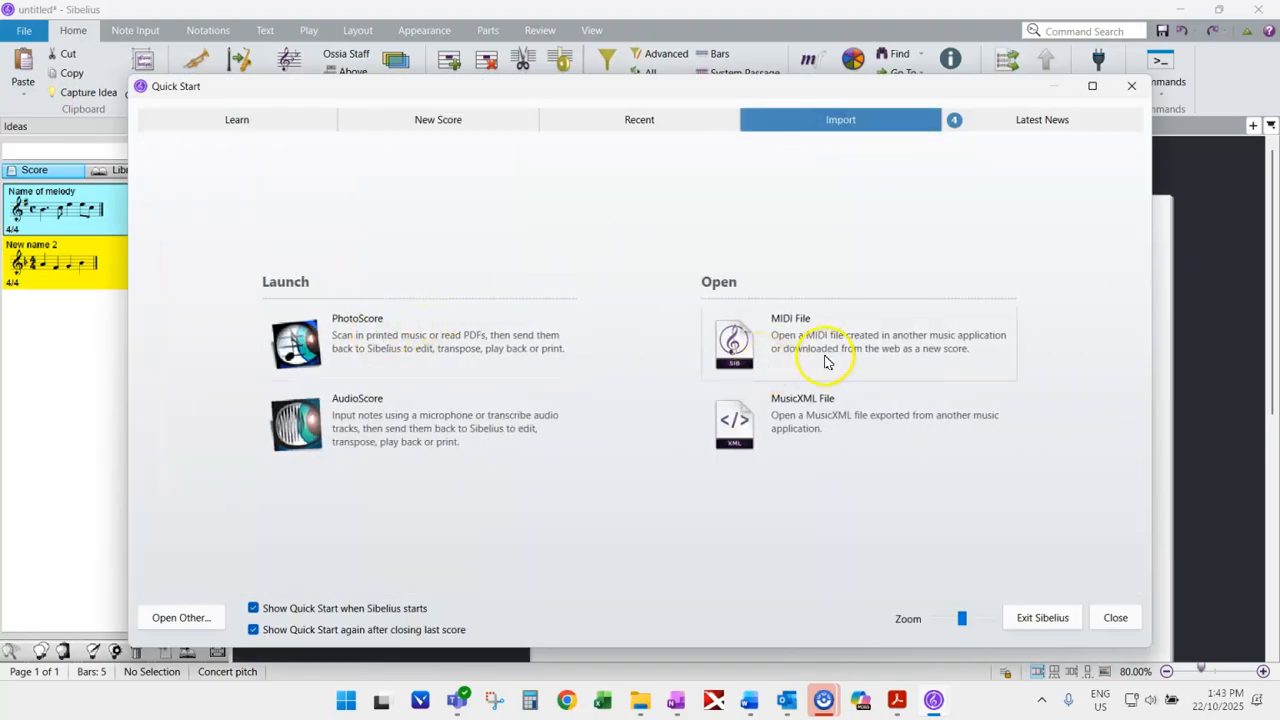
click(815, 430)
click(330, 175)
click(1133, 650)
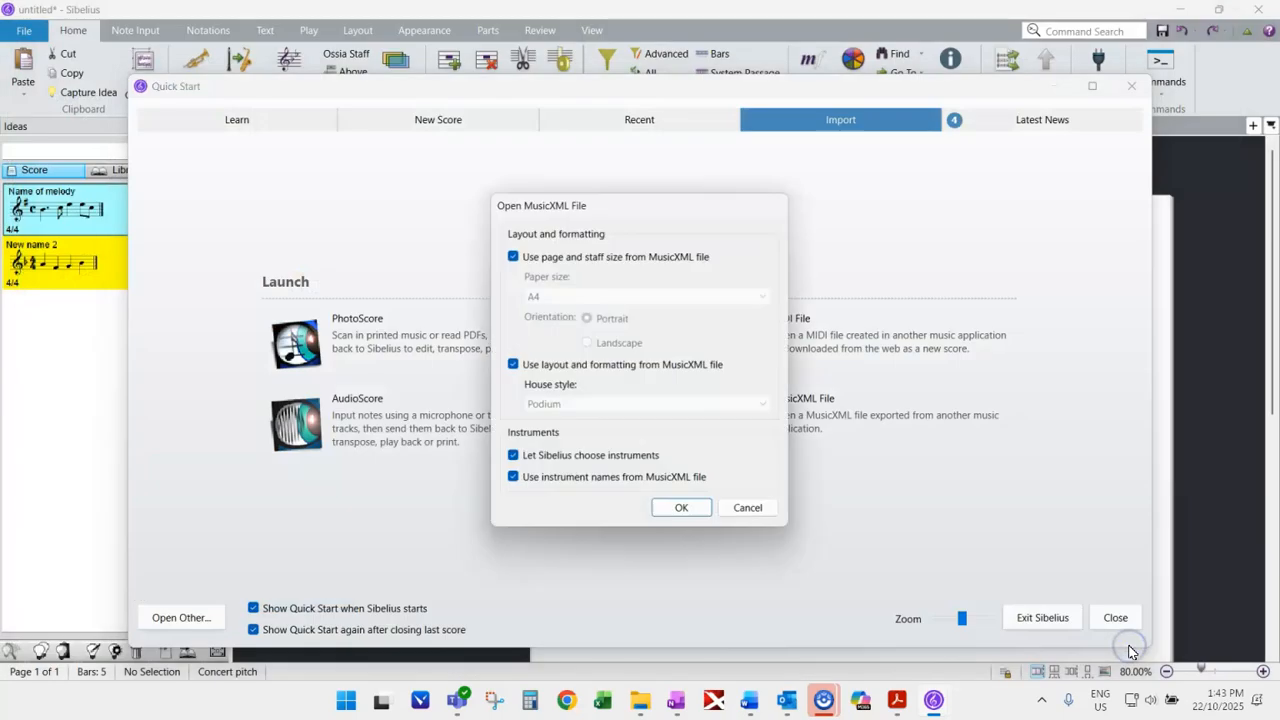
click(681, 512)
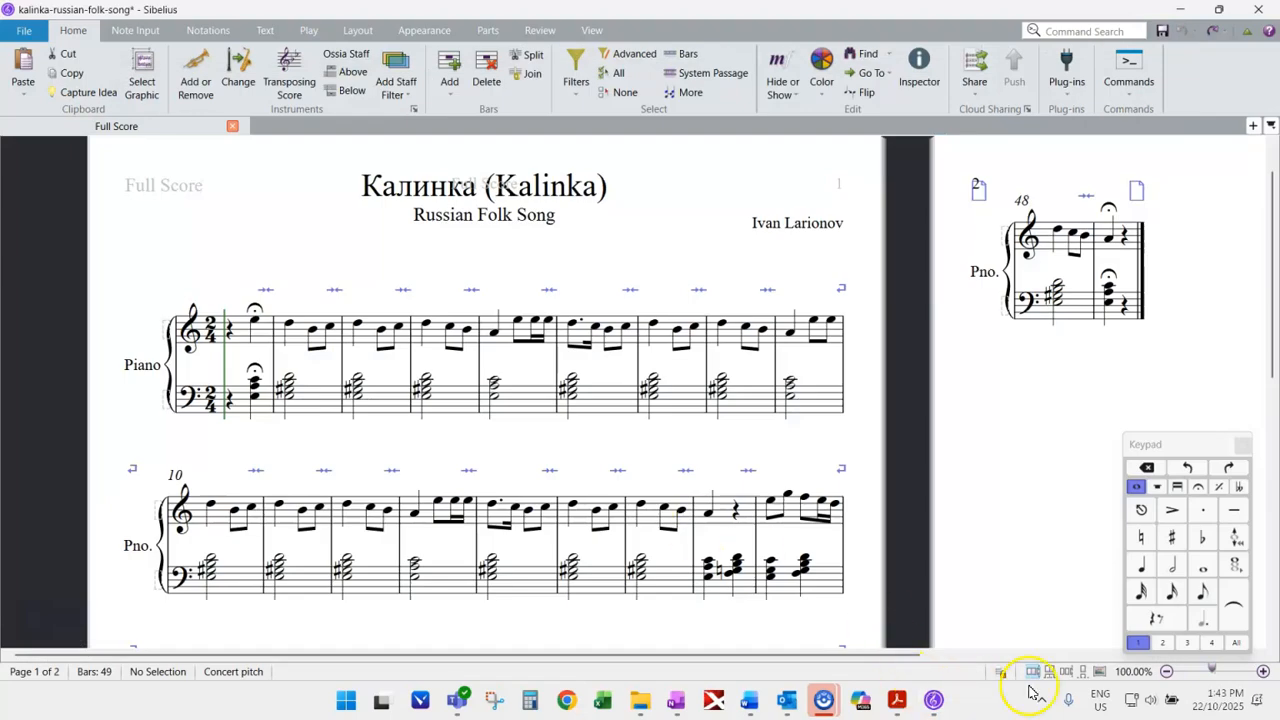
Step: View the Kalinka score in Panorama and select its upper piano staff from bar 1 beat 2 to bar 17 beat 2
click(1099, 671)
drag(760, 534, 363, 486)
click(250, 333)
shift+click(935, 345)
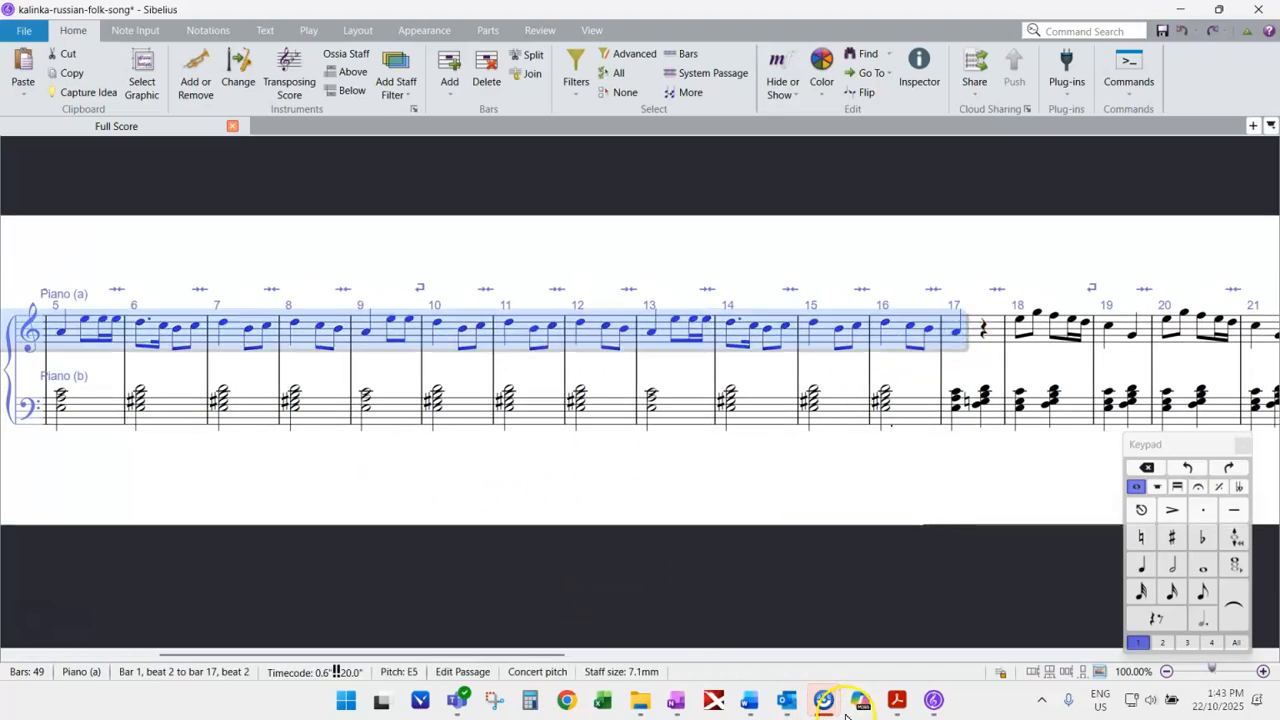
Step: Compare the untitled Koto score with the key and time signatures at the start of the Kalinka score
mouse_move(935, 712)
click(893, 630)
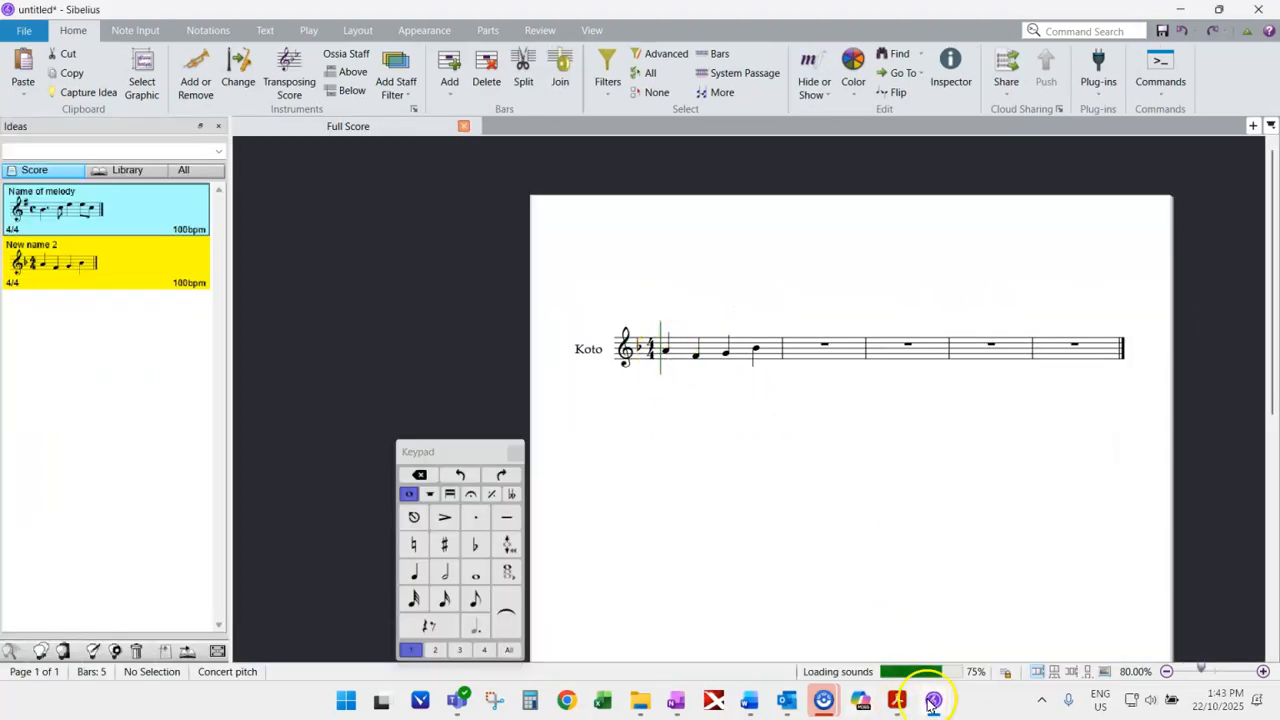
mouse_move(930, 690)
click(1022, 636)
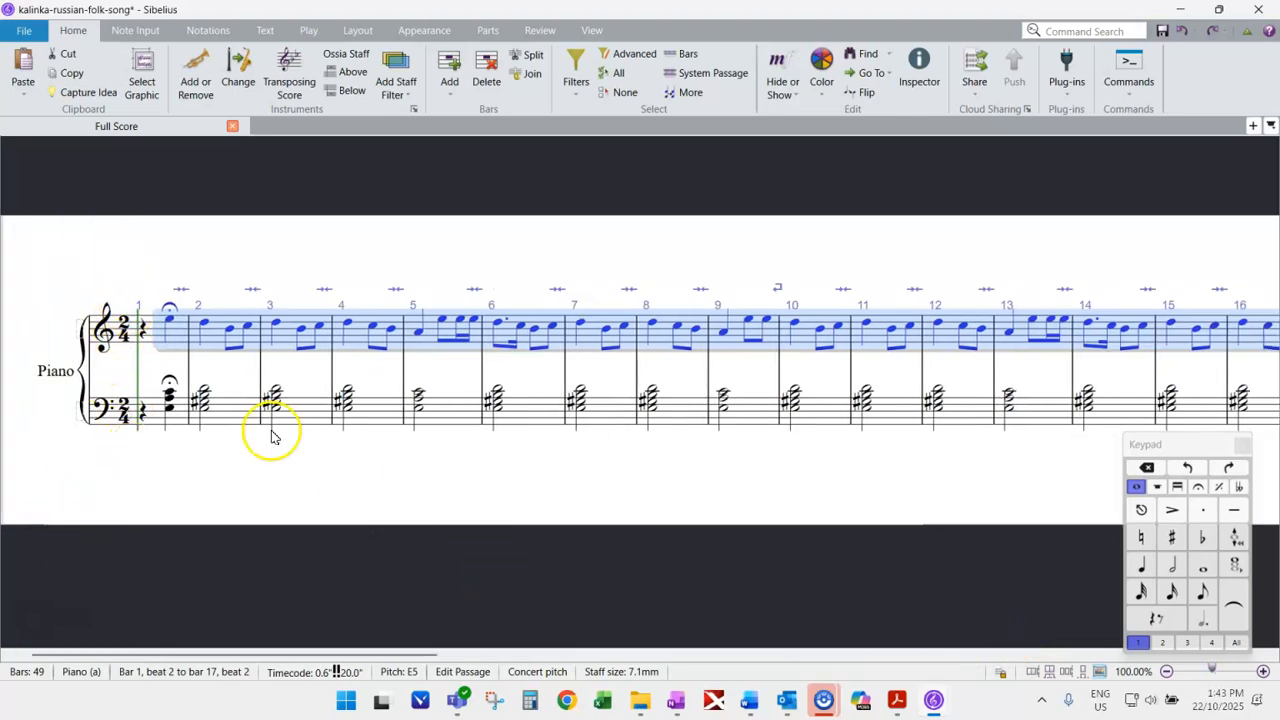
Step: In the untitled Koto score, change the first bar's passage to a 2/4 time signature and the C major key signature
click(932, 702)
click(677, 343)
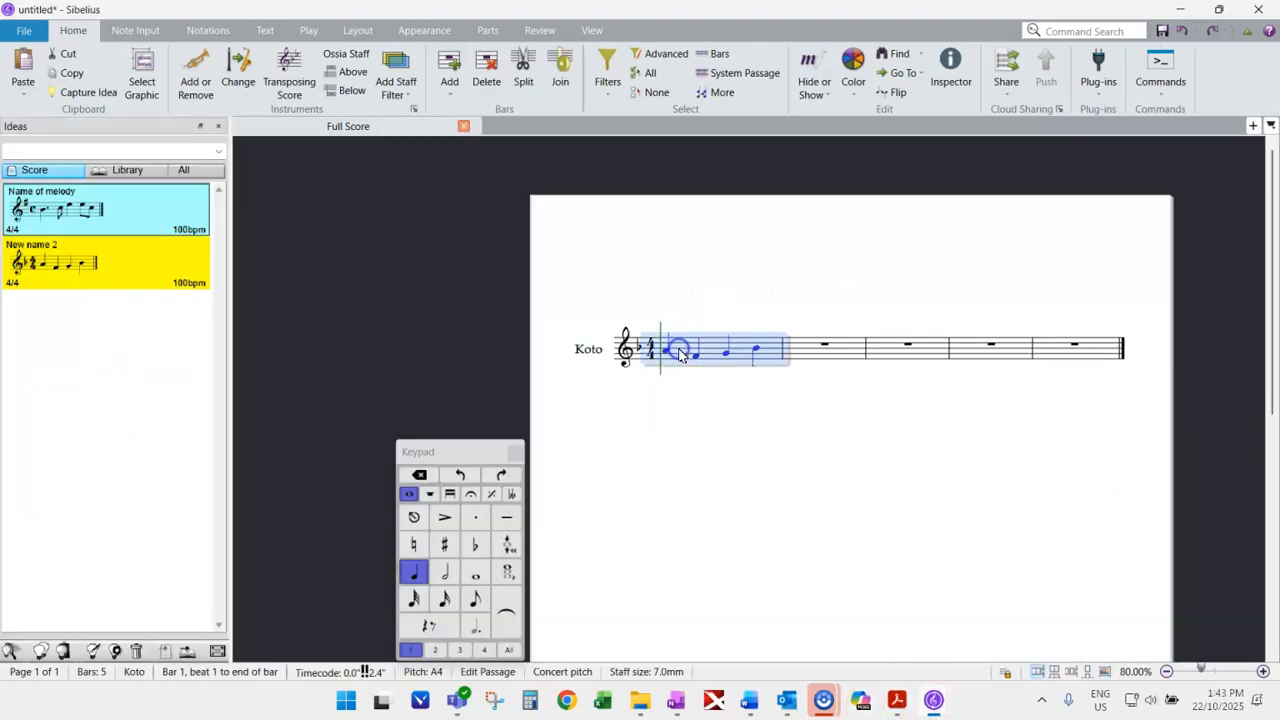
key(t)
click(126, 292)
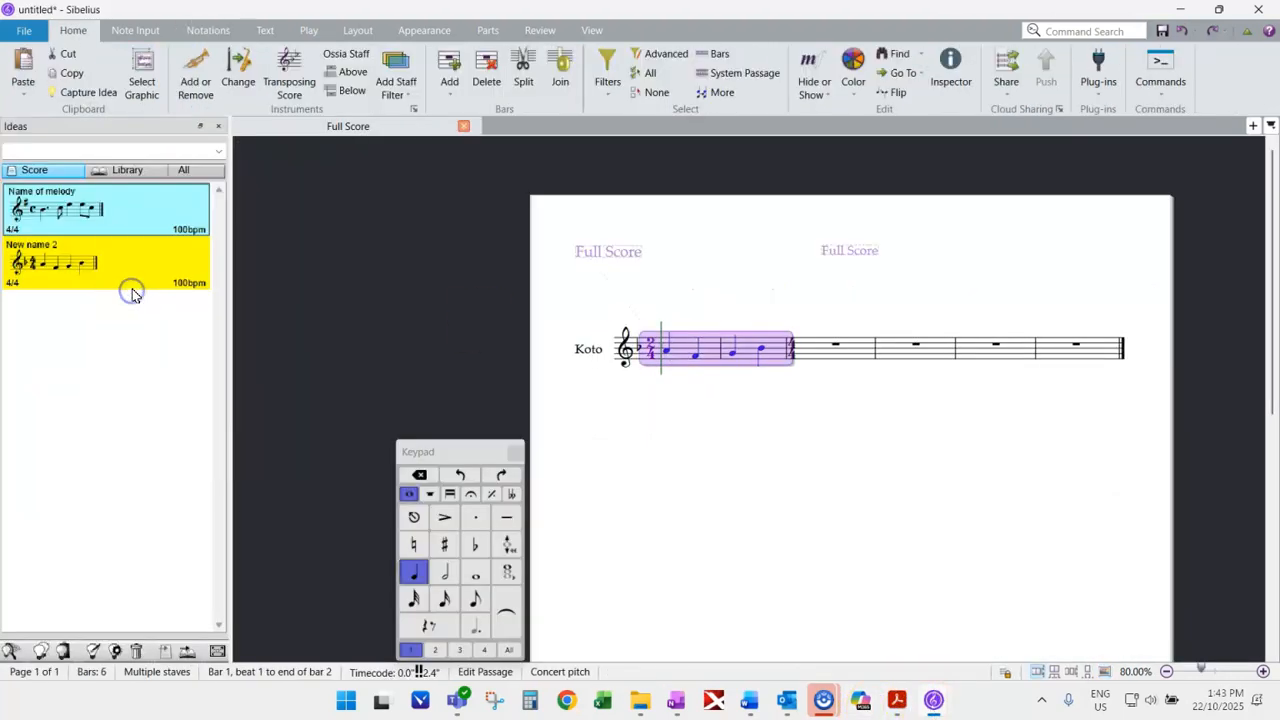
key(k)
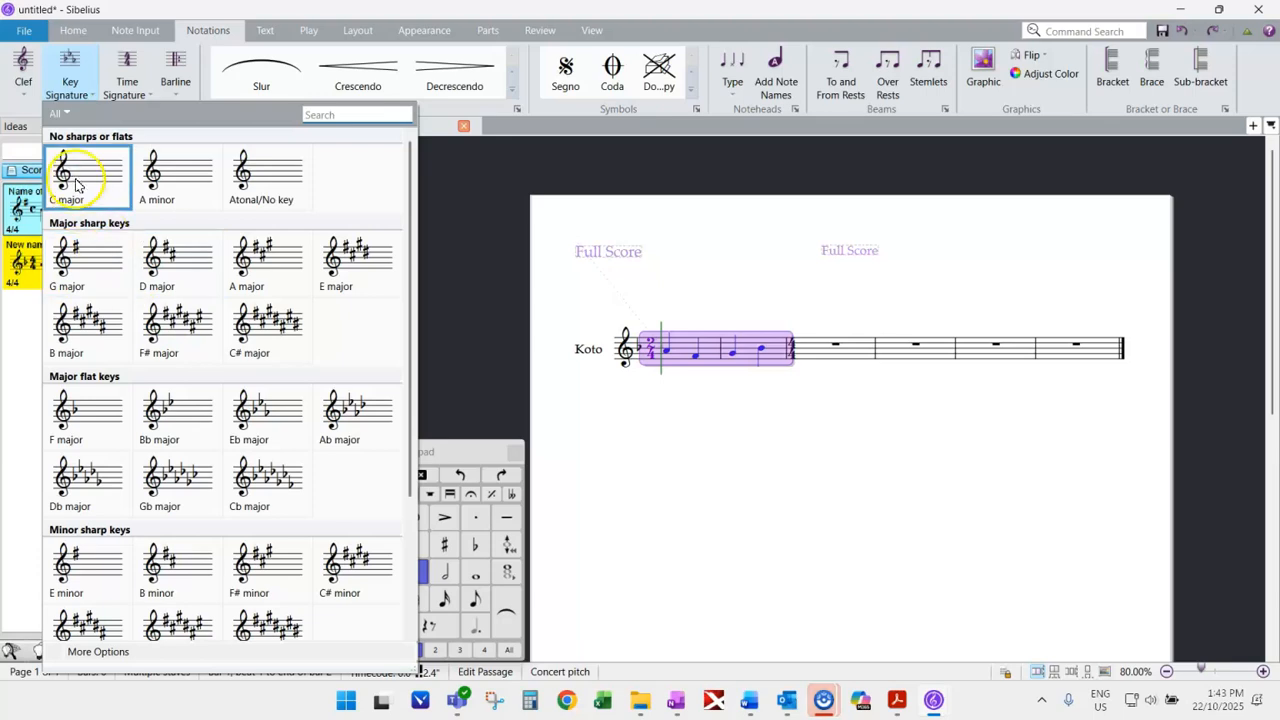
click(76, 182)
Step: Delete the 4/4 time signature and the one-flat key signature at the start of bar 3 on the Koto staff
click(799, 358)
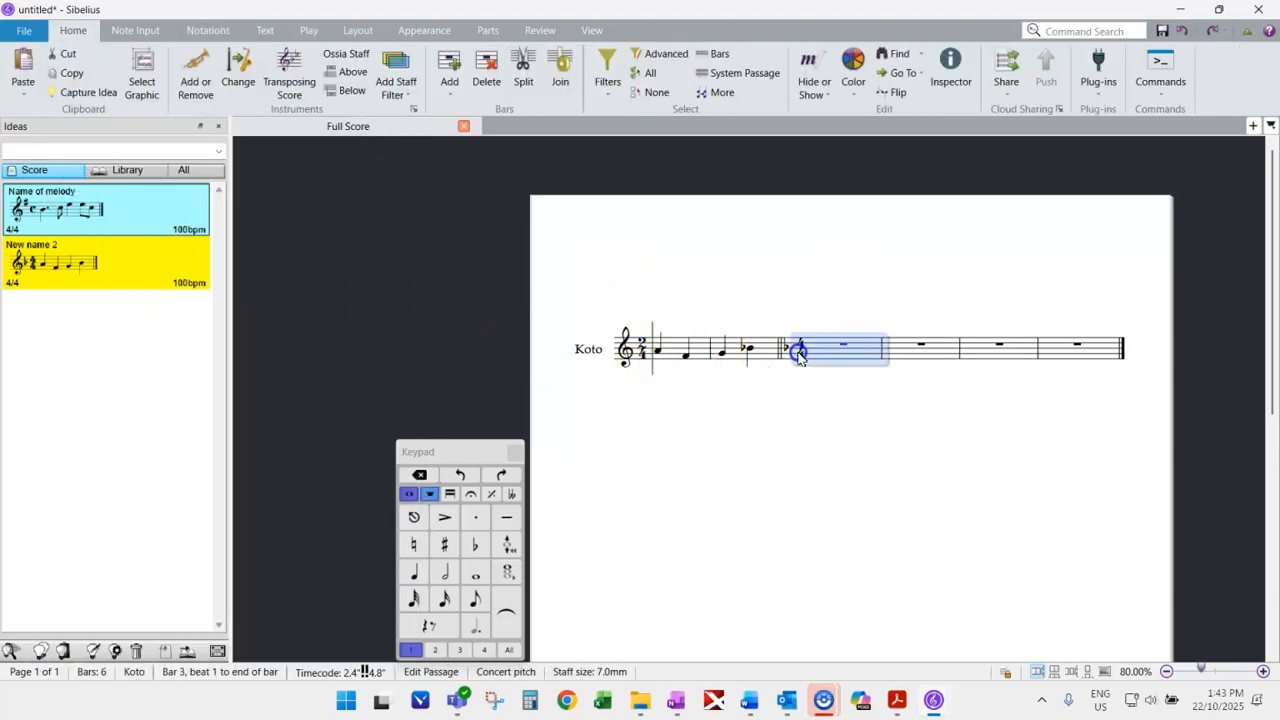
click(799, 356)
key(Delete)
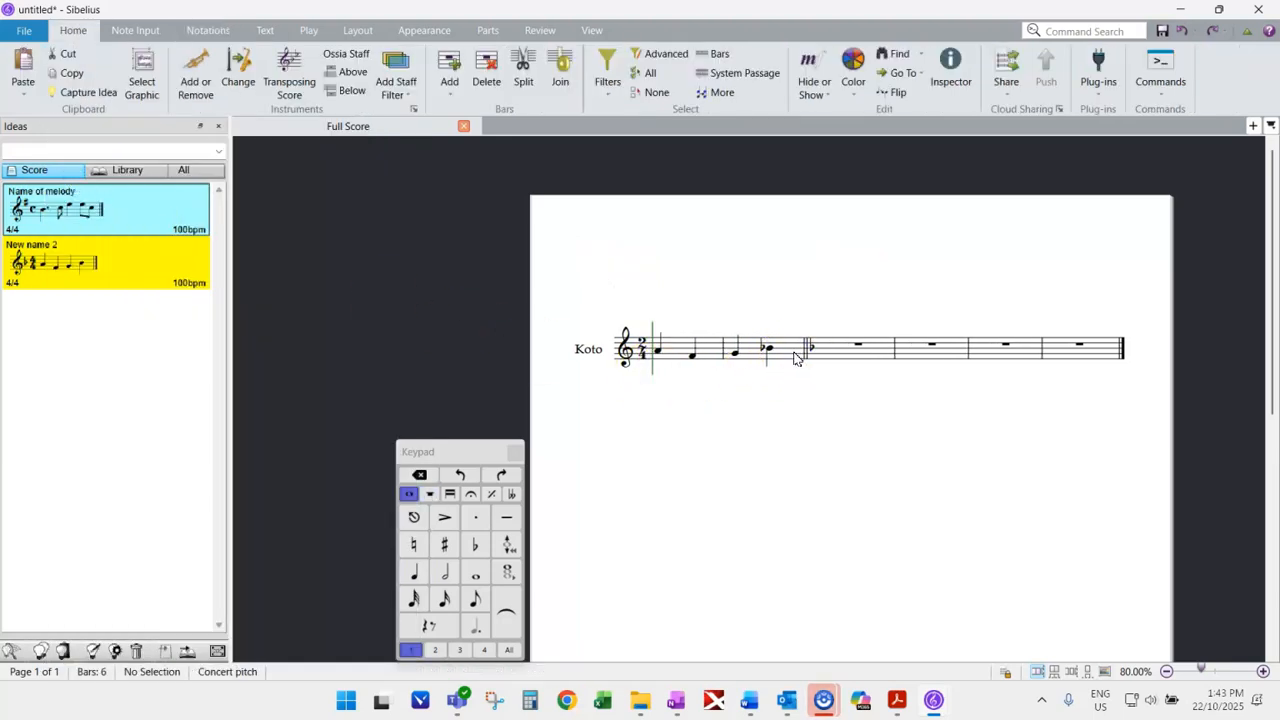
click(812, 350)
key(Delete)
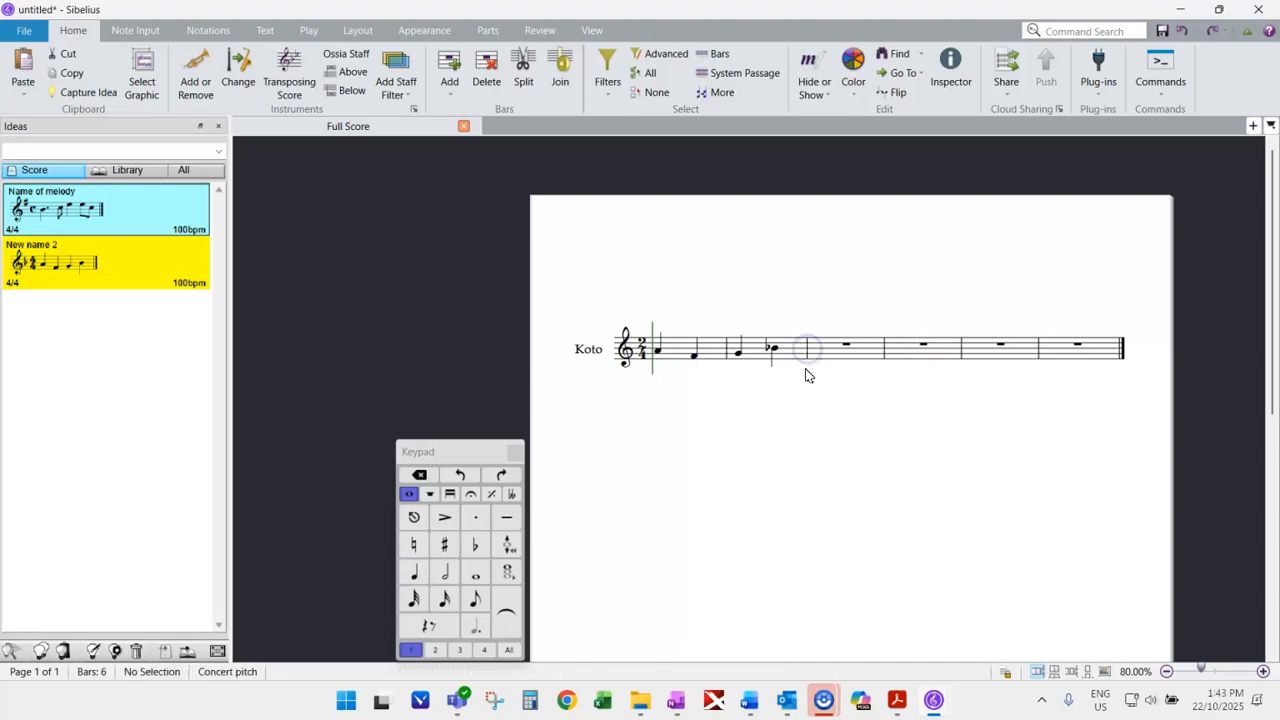
Step: Paste the copied Kalinka melody at the first note of the Koto staff
click(658, 350)
key(ctrl+v)
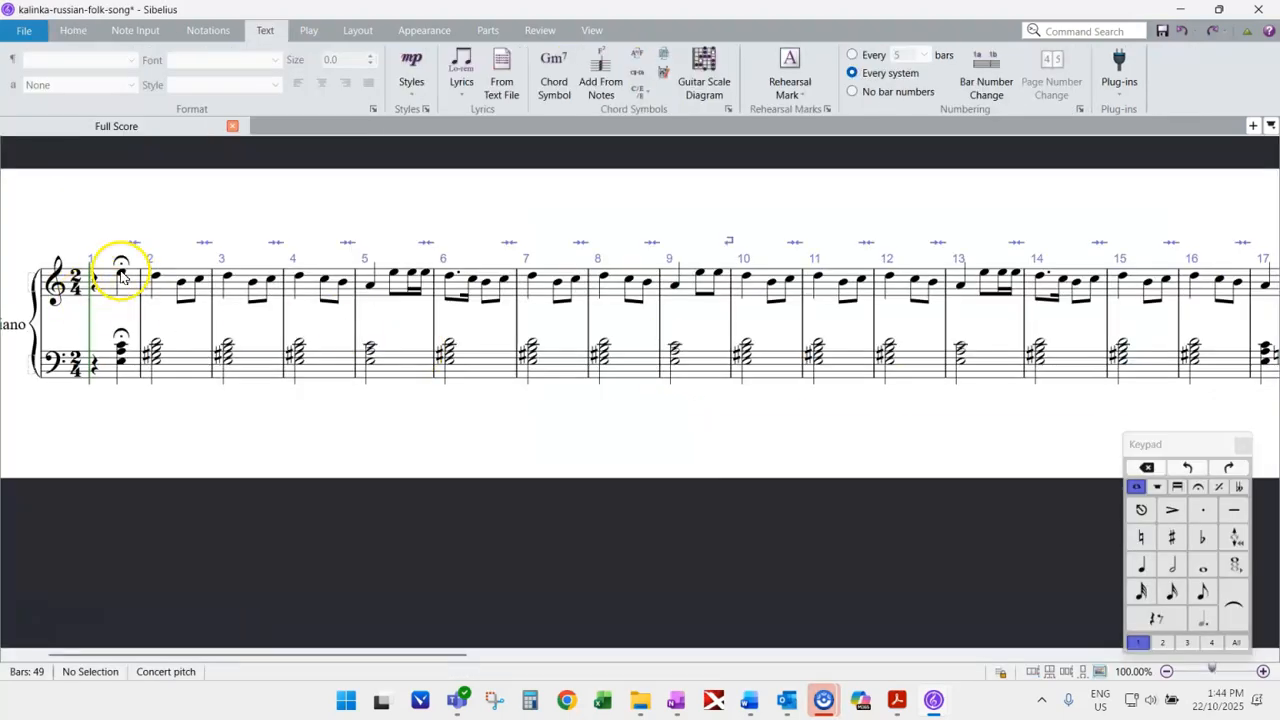
Step: In the Kalinka score, select the first melody note, the quarter E with a fermata in bar 1
click(121, 276)
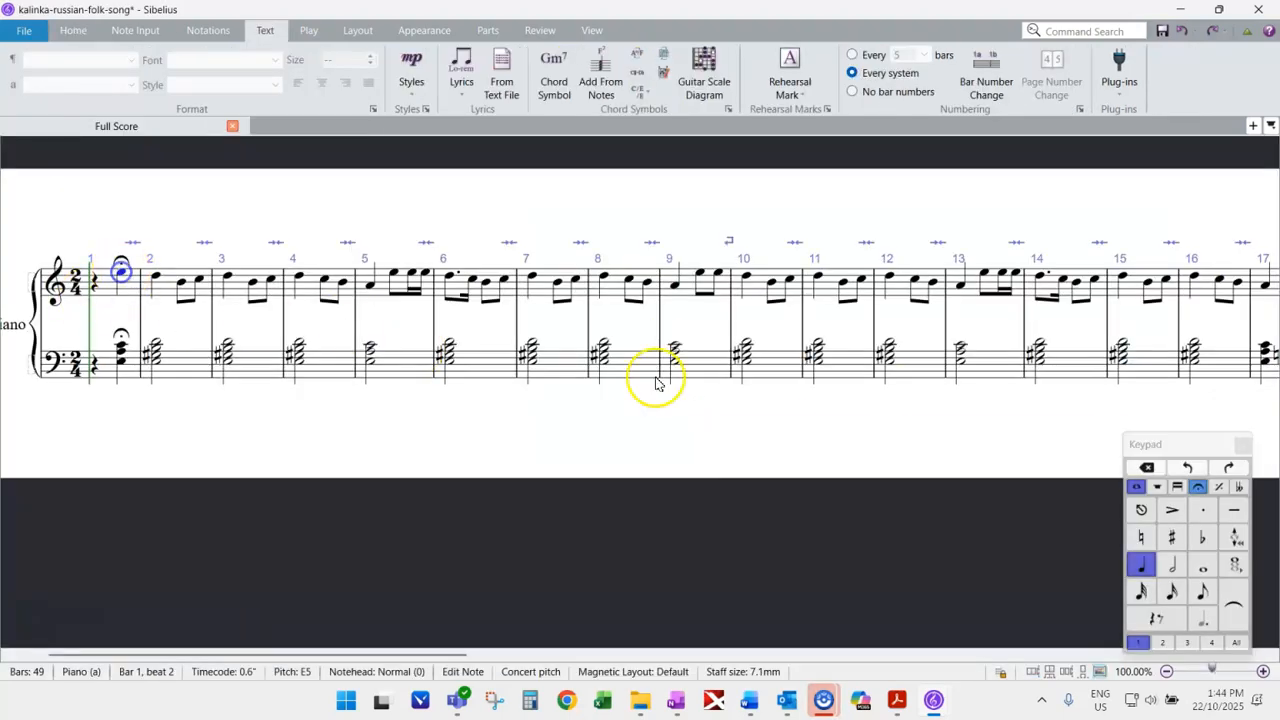